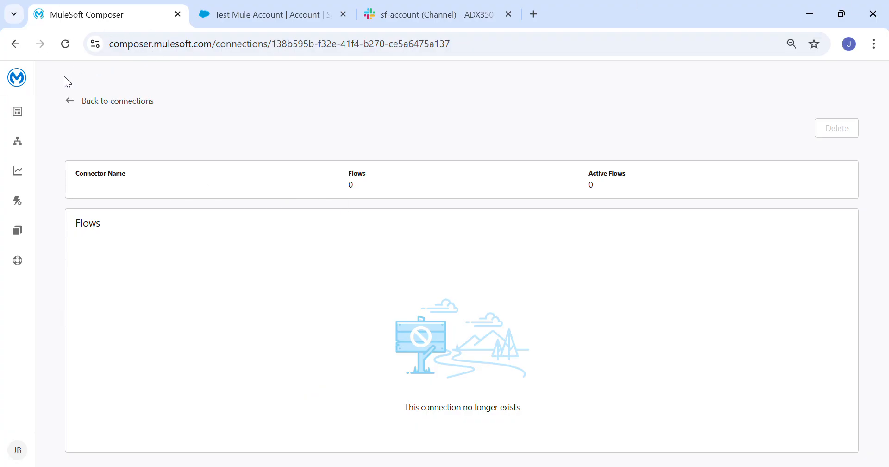
Delete the unused connection, leaving its page with 0 flows and 0 active flows
mouse_move(28, 124)
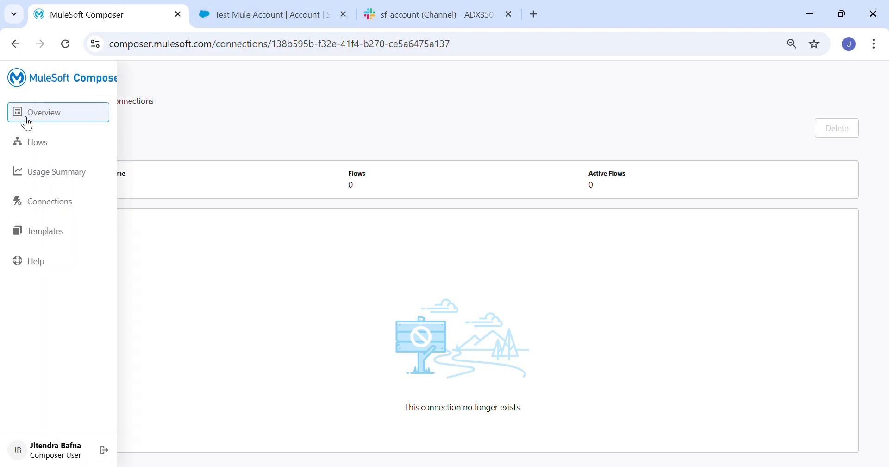
From the Overview page, create a blank flow from scratch and begin renaming Untitled Flow
left_click(51, 123)
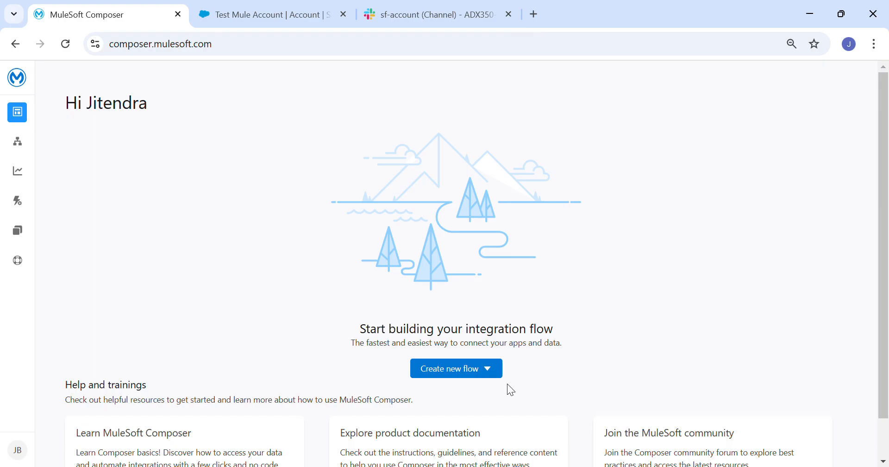
left_click(473, 378)
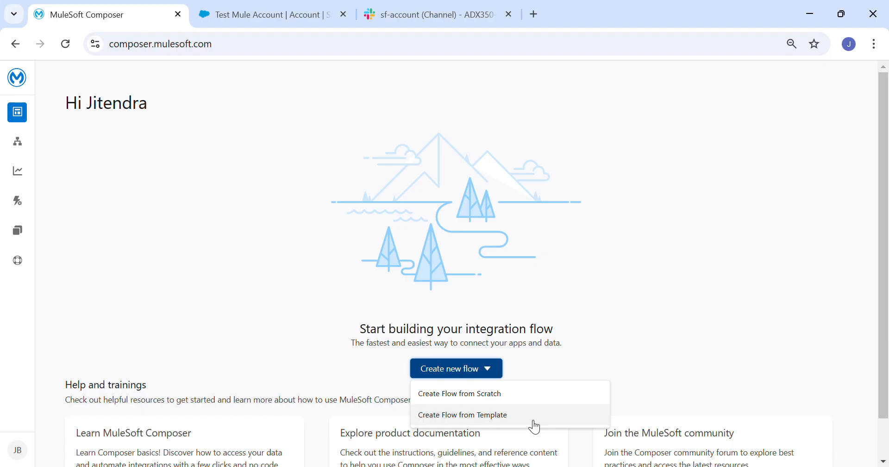
left_click(469, 395)
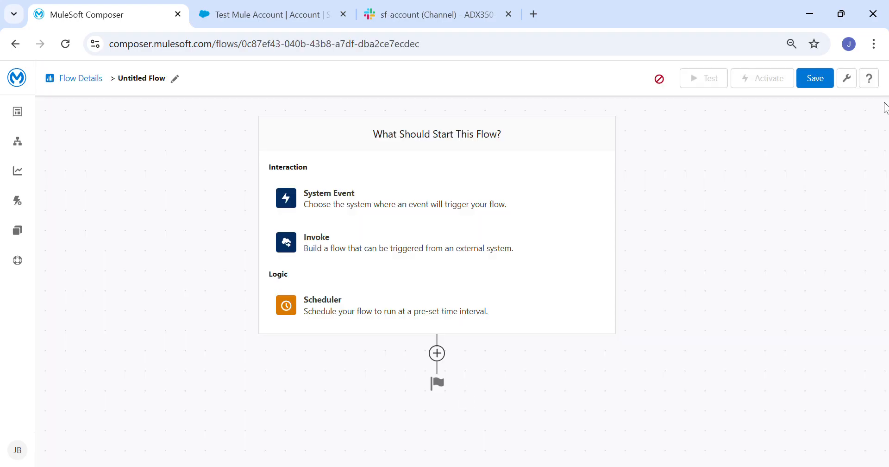
left_click(176, 82)
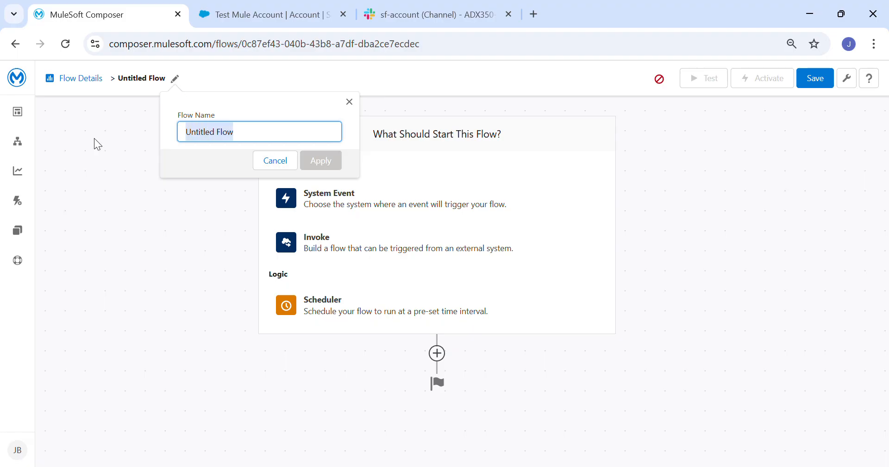
Name the flow 'Salesforce Slack Account Flow'
type("Salesforce S")
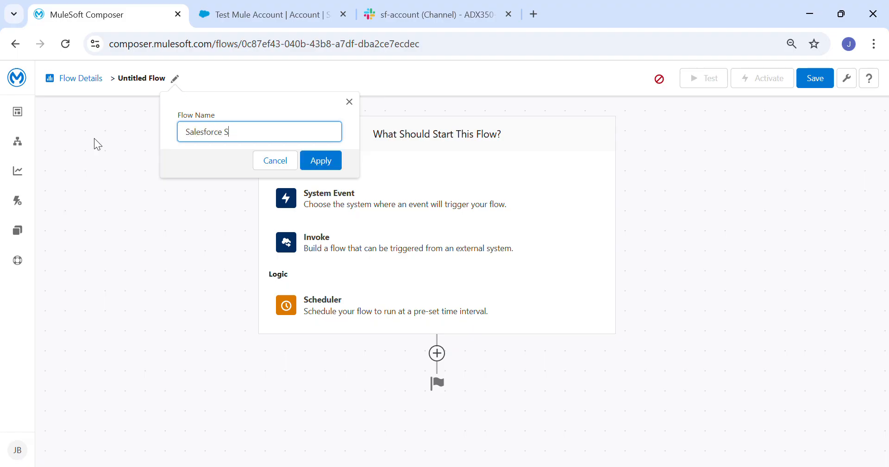
type("lack Account Flow")
left_click(321, 161)
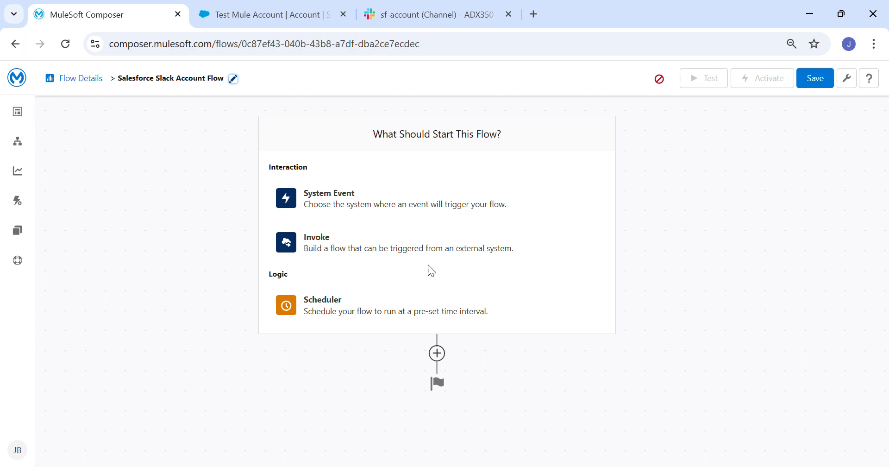
Start the flow from a Salesforce system event using a new 'Mule Demo SF Connection'
left_click(361, 208)
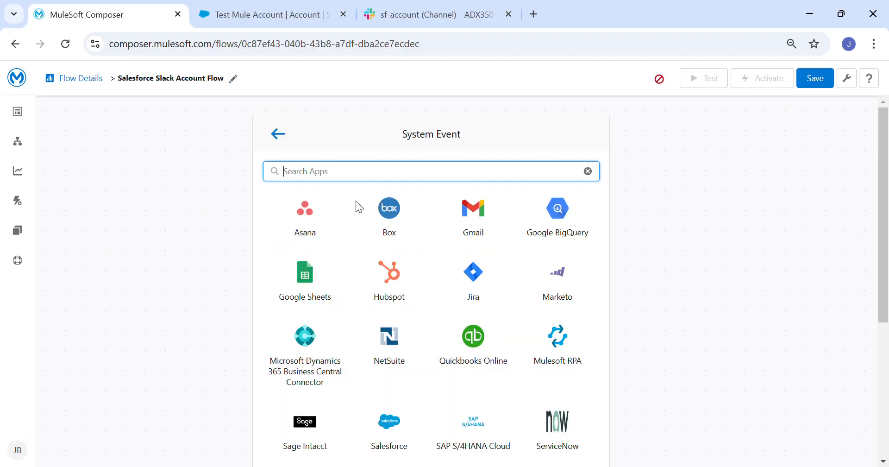
type("sales")
left_click(313, 218)
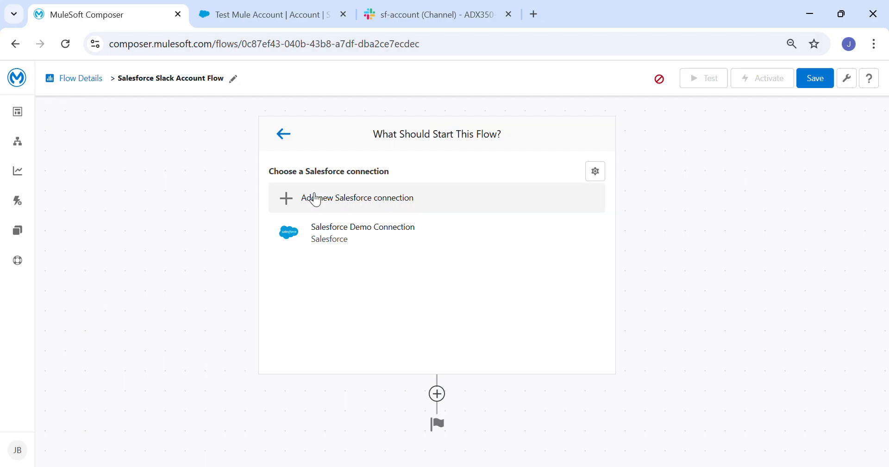
left_click(324, 204)
left_click(320, 191)
type("Mu")
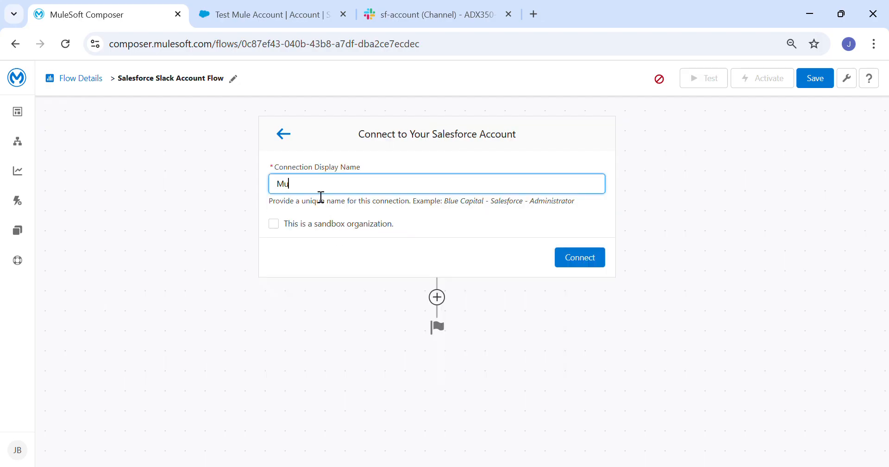
type("le Demo SF Connection")
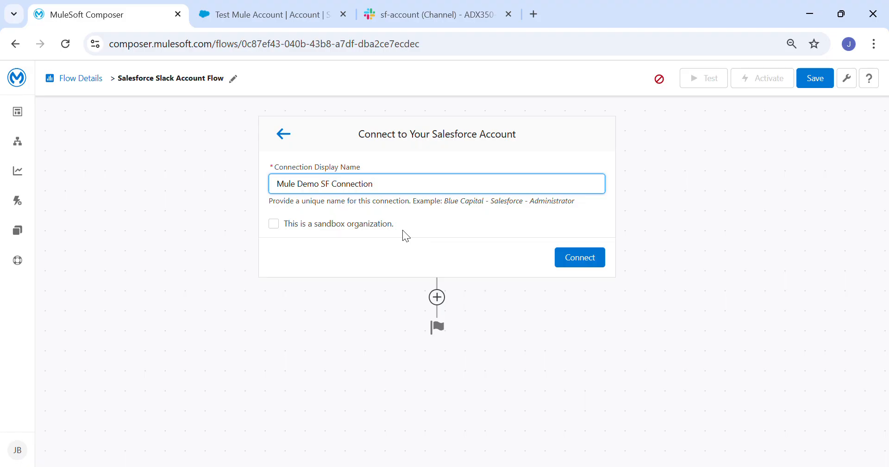
left_click(595, 259)
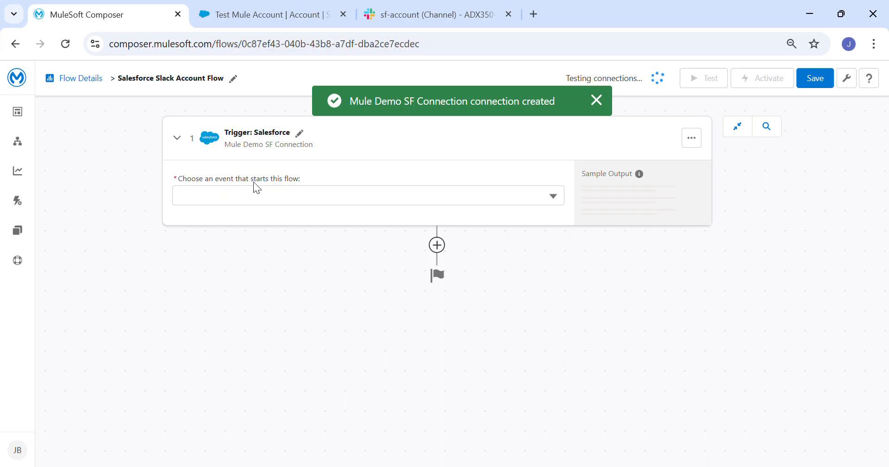
Trigger on new or updated Account records, polling every 1 minute, and open Select Fields
left_click(561, 205)
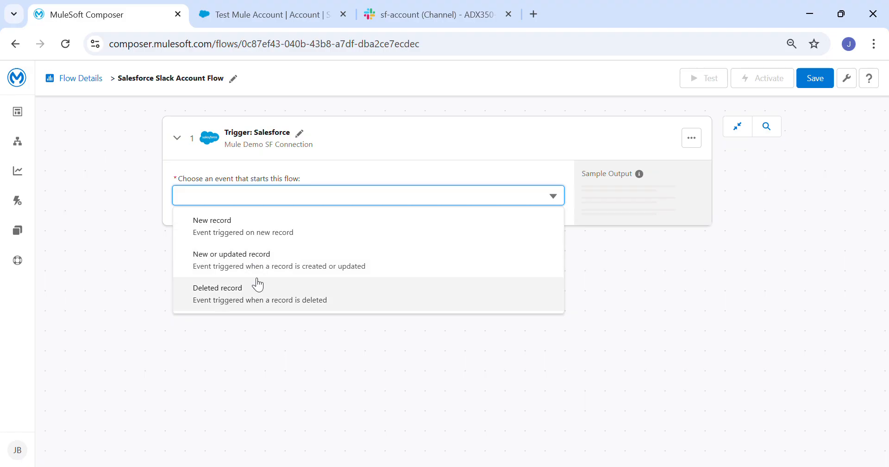
left_click(234, 254)
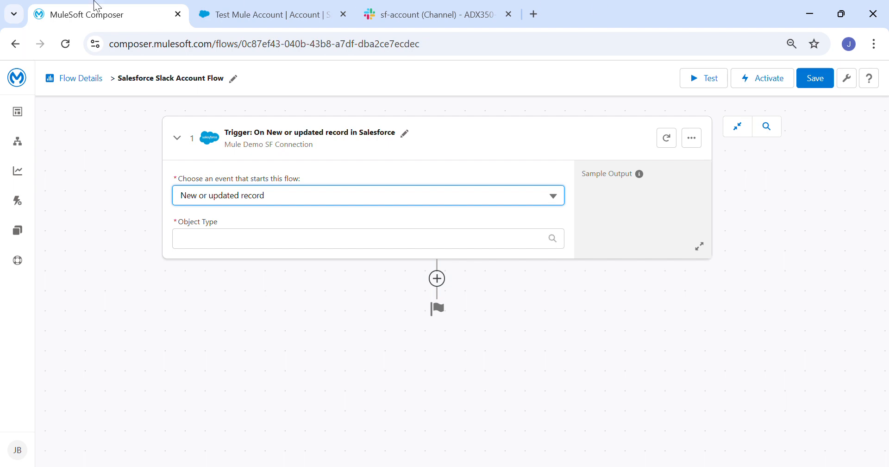
left_click(256, 247)
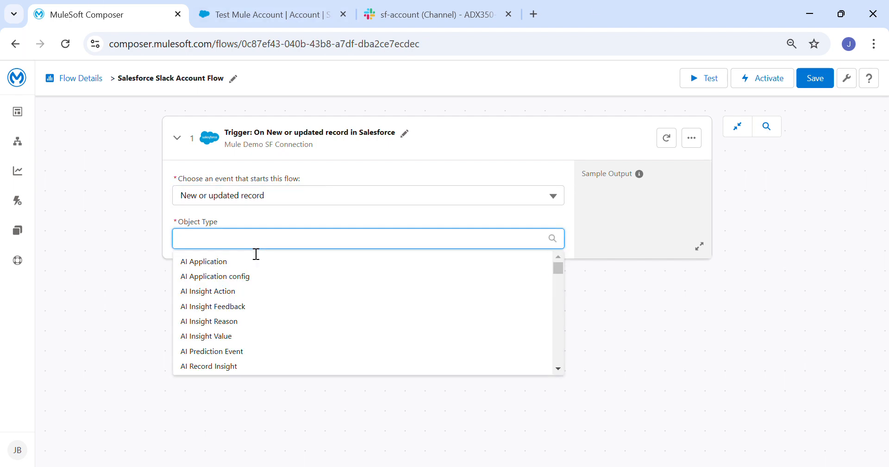
type("Acc")
left_click(222, 262)
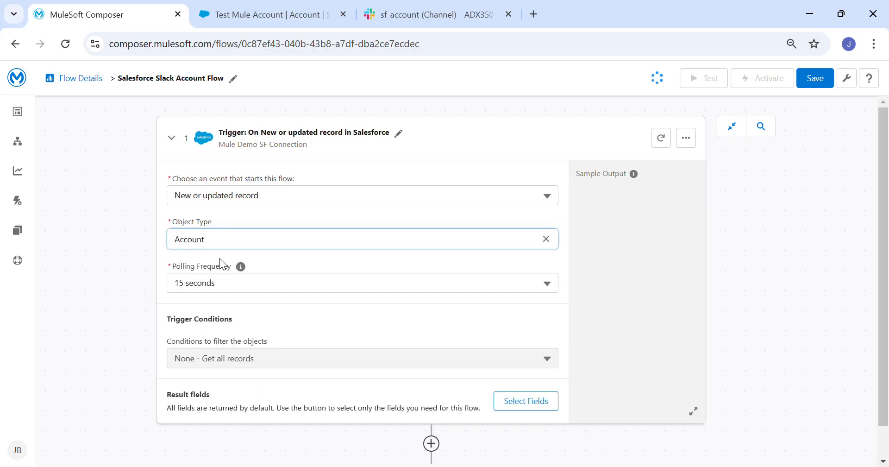
left_click(554, 290)
left_click(219, 332)
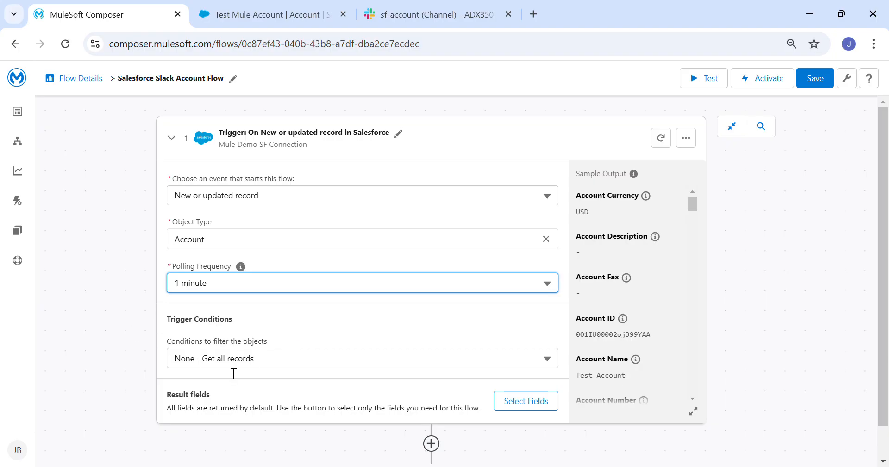
scroll(229, 373, "down", 1)
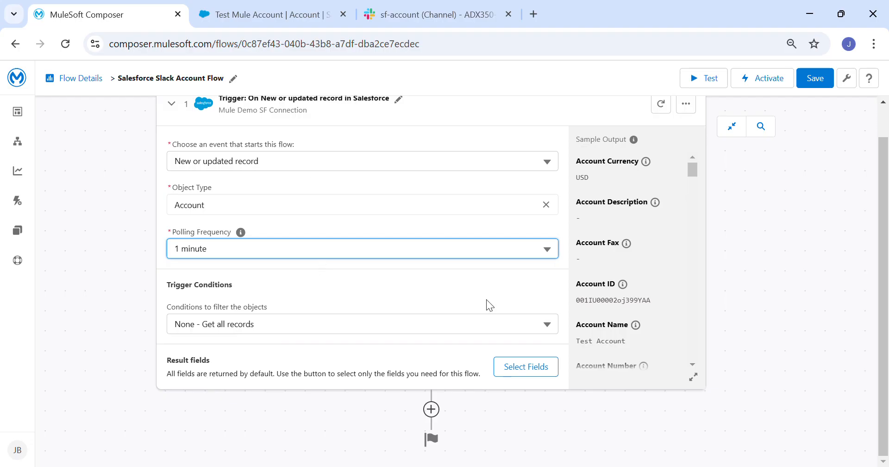
left_click(534, 369)
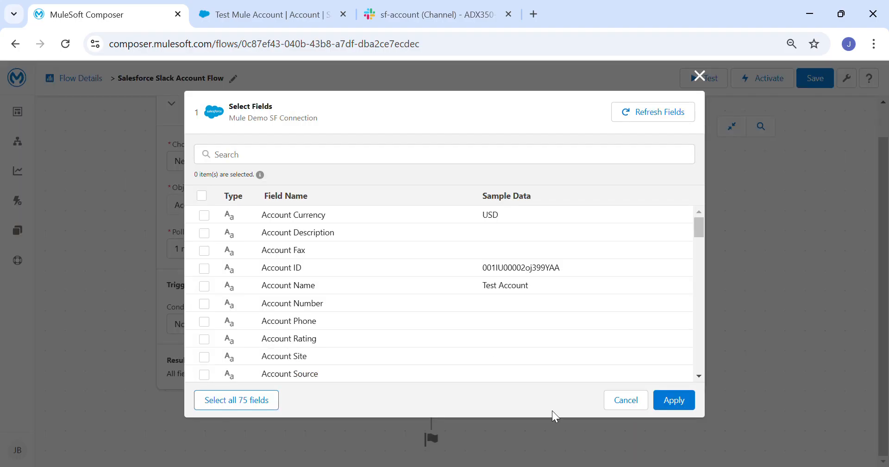
Select Account Currency, Description, ID, Name, Phone and Type as the trigger's result fields
left_click(205, 215)
left_click(205, 234)
left_click(204, 268)
left_click(204, 285)
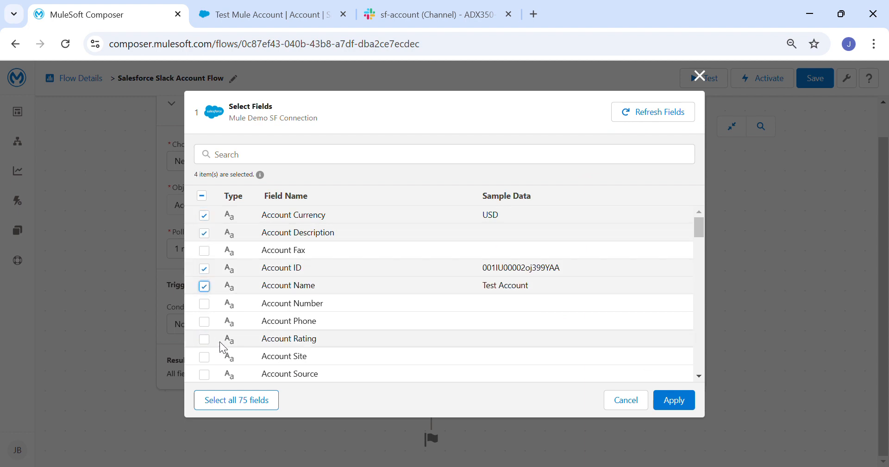
left_click(204, 321)
scroll(388, 298, "down", 5)
scroll(388, 297, "up", 1)
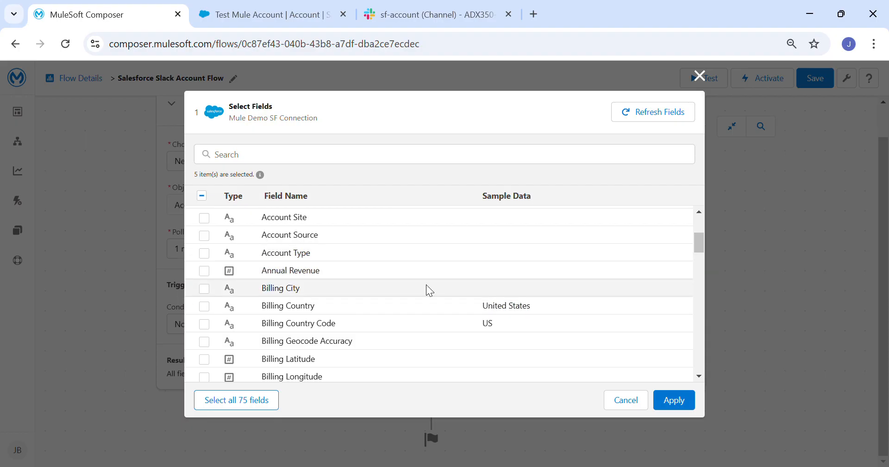
left_click(204, 252)
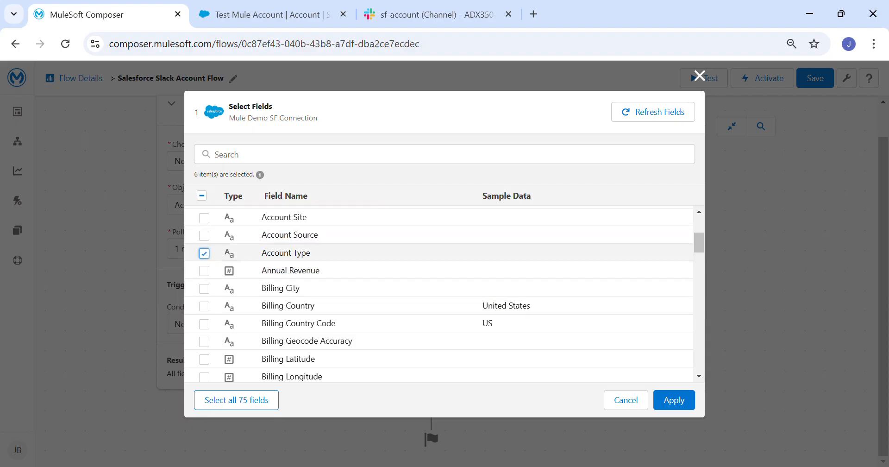
left_click(677, 403)
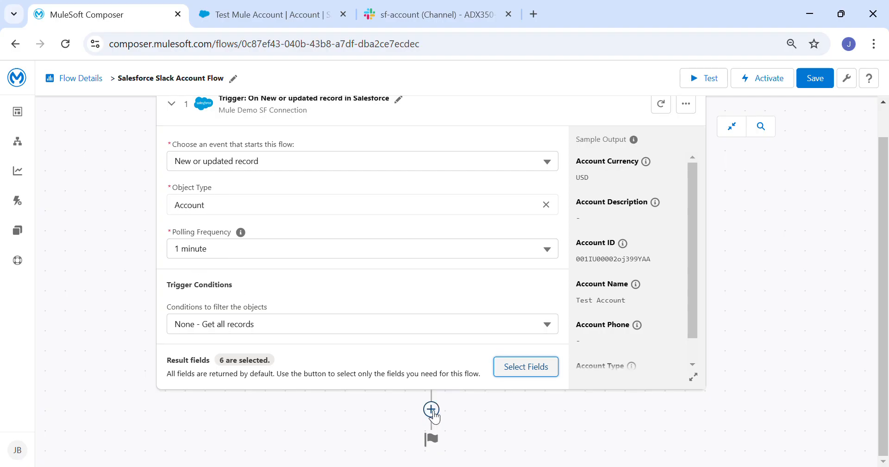
Add a Slack action step using a new connection named 'Slack Mule Demo connection'
left_click(431, 409)
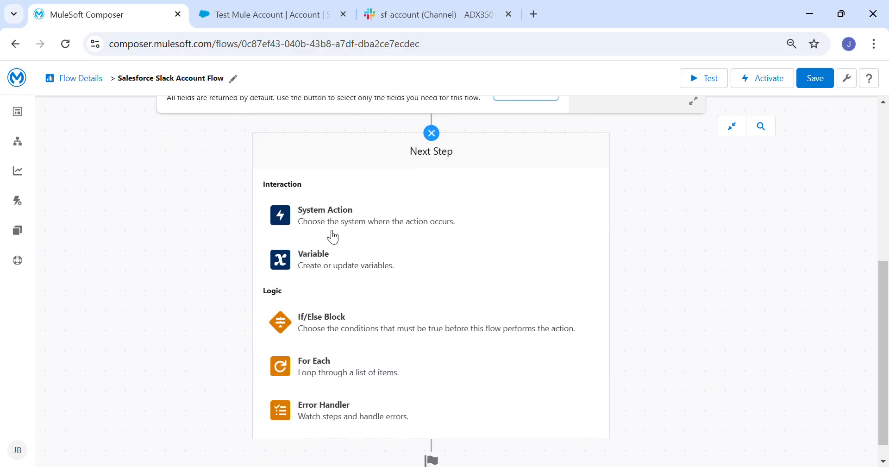
left_click(342, 224)
type("slac")
left_click(305, 288)
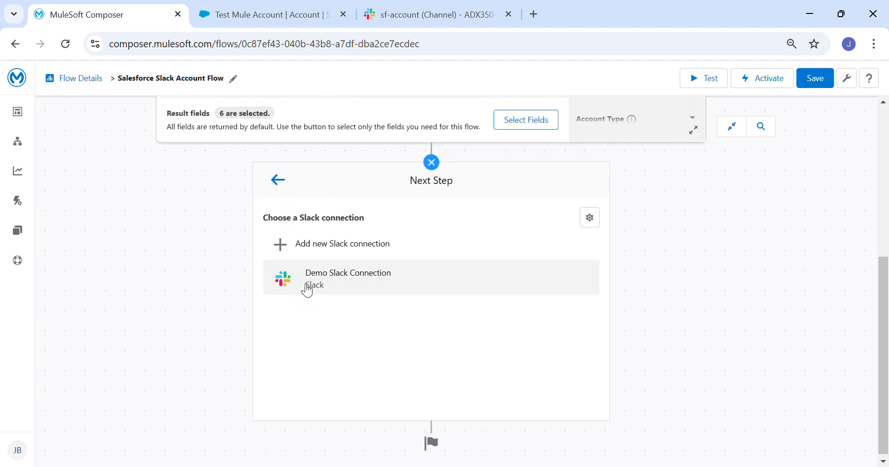
left_click(327, 248)
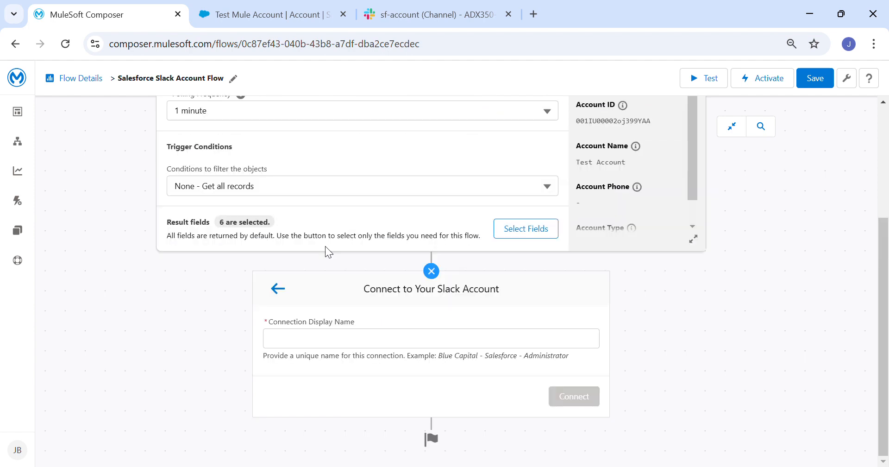
left_click(352, 339)
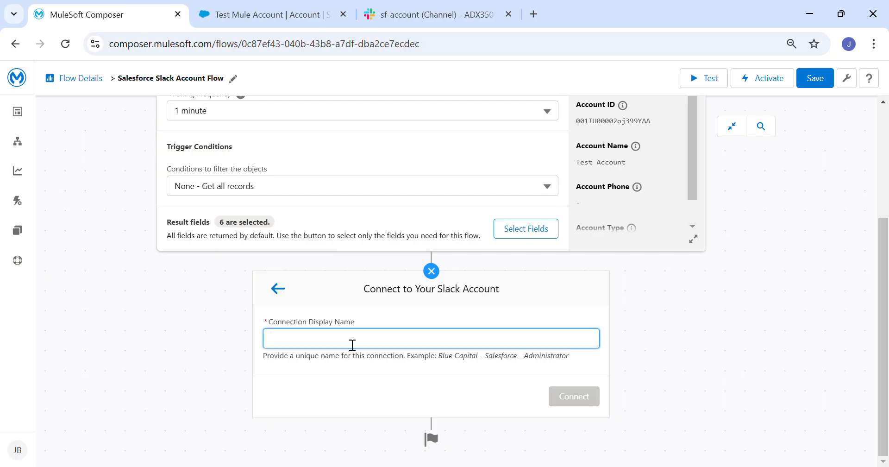
type("Slack Mule D")
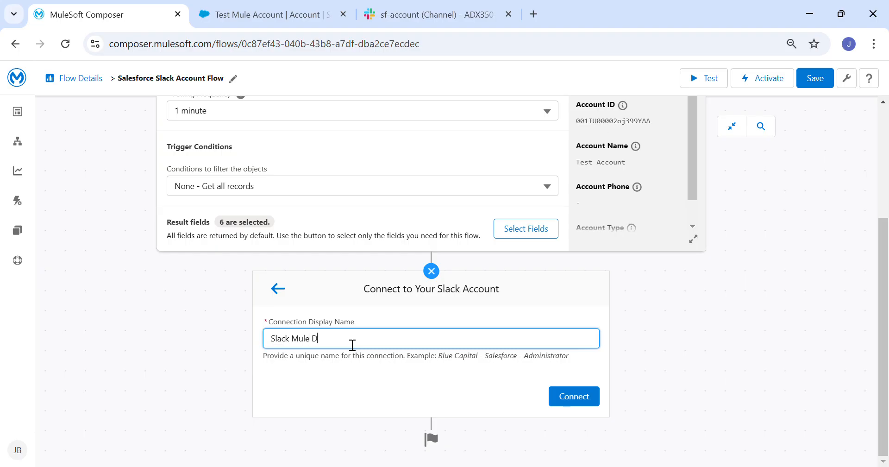
type("emo connection")
left_click(576, 403)
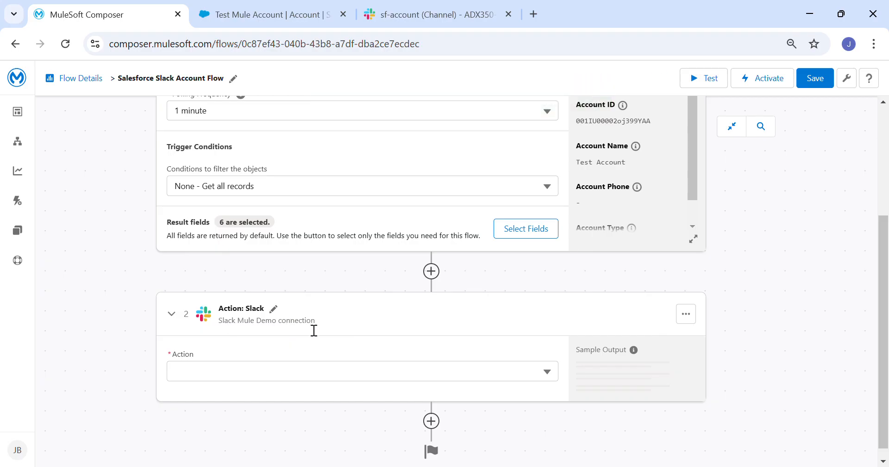
left_click(555, 381)
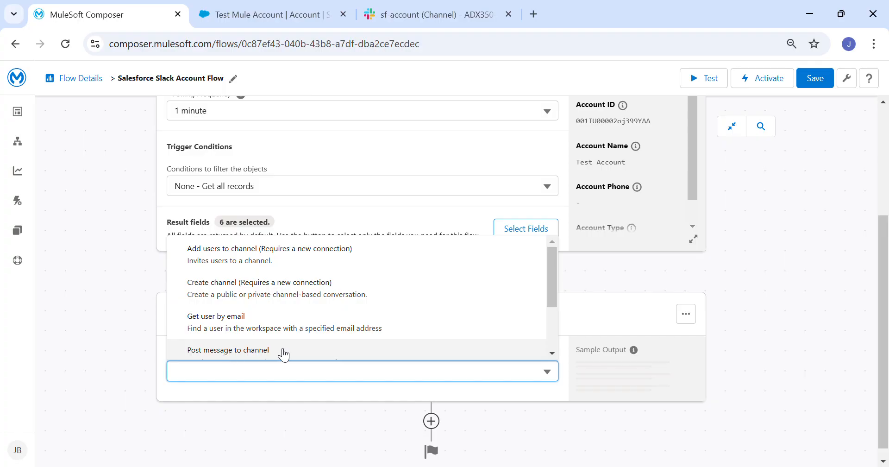
left_click(433, 14)
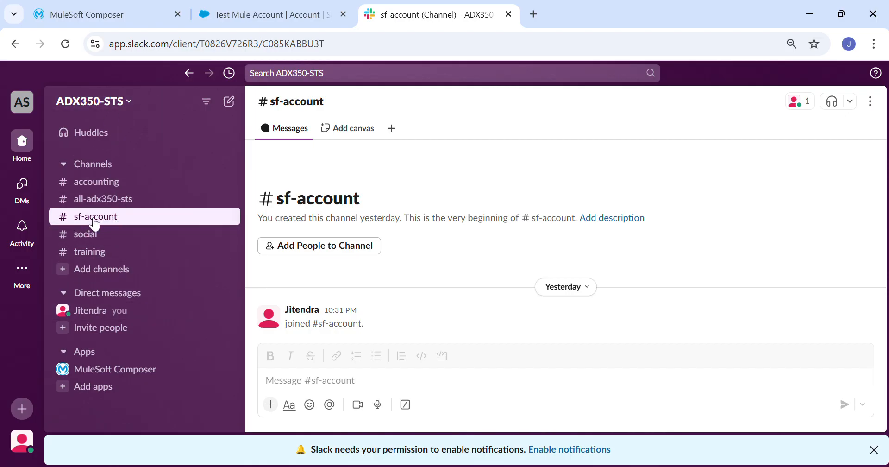
left_click(310, 9)
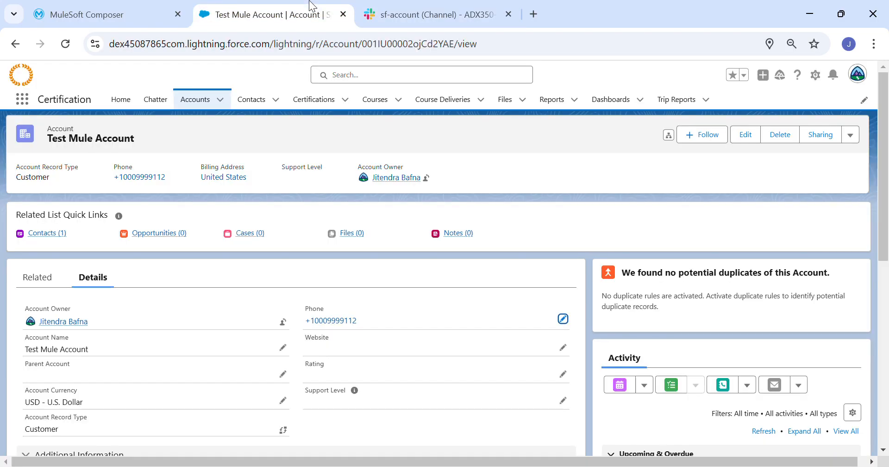
left_click(80, 4)
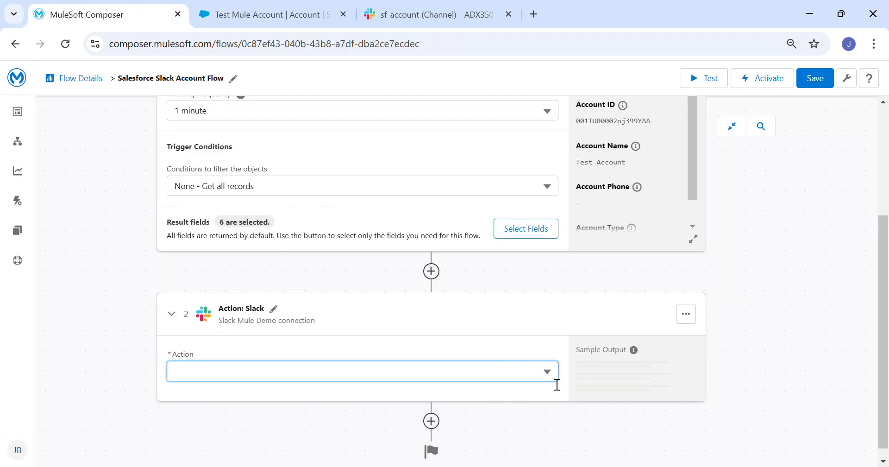
Set the Slack action to Post message to channel, picking sf-account from the channel list
left_click(527, 368)
scroll(264, 317, "down", 2)
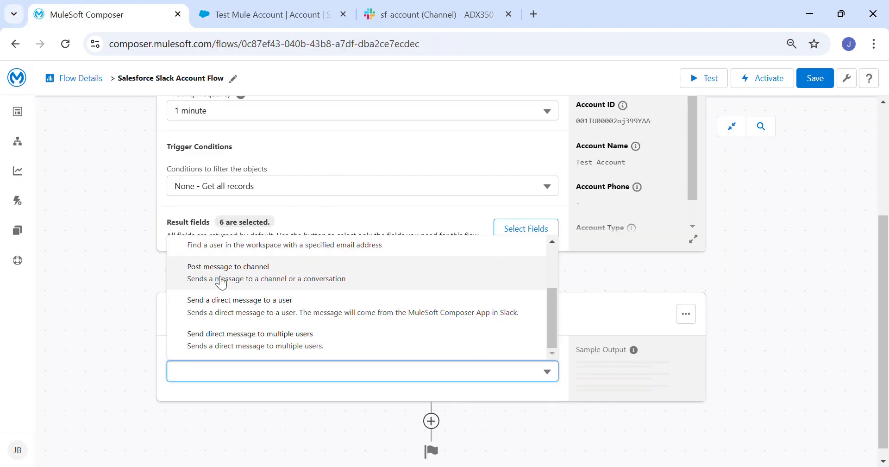
left_click(221, 273)
scroll(219, 278, "down", 3)
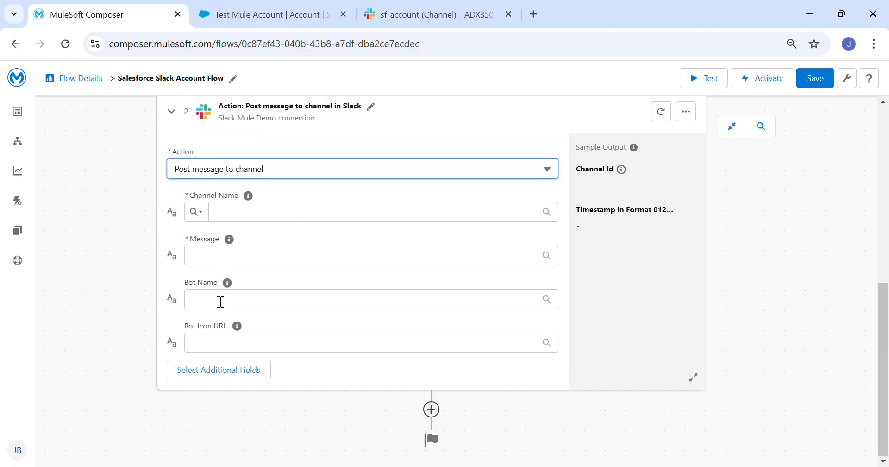
left_click(196, 212)
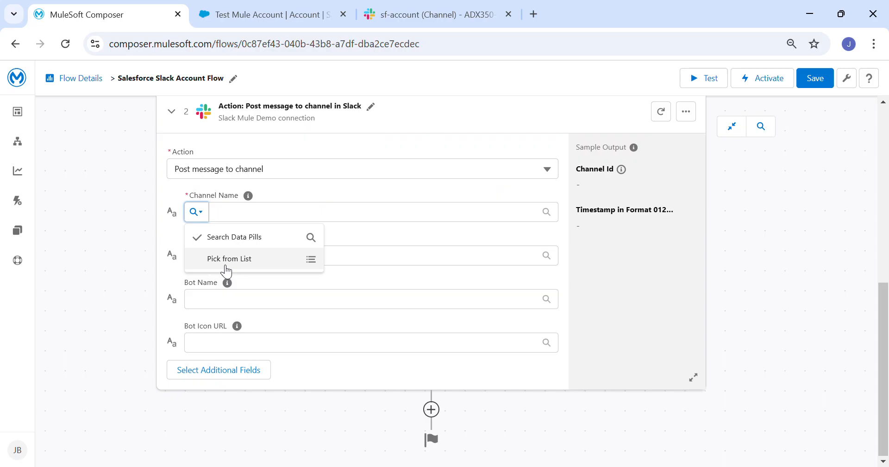
left_click(252, 260)
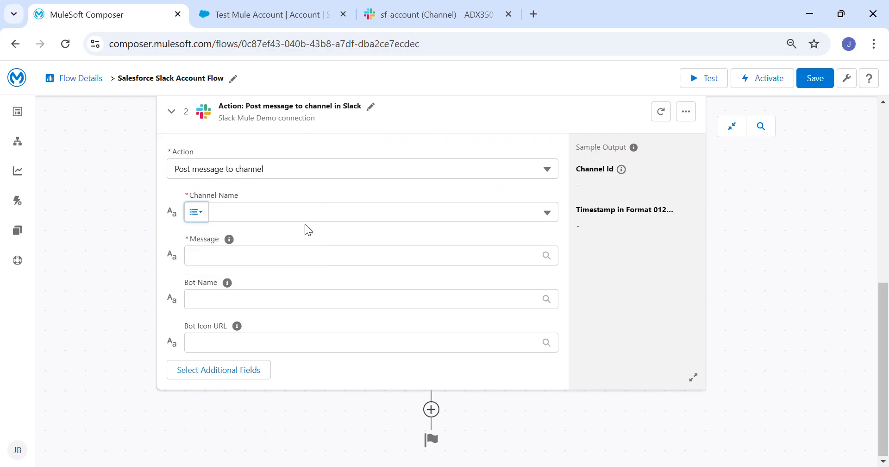
left_click(554, 219)
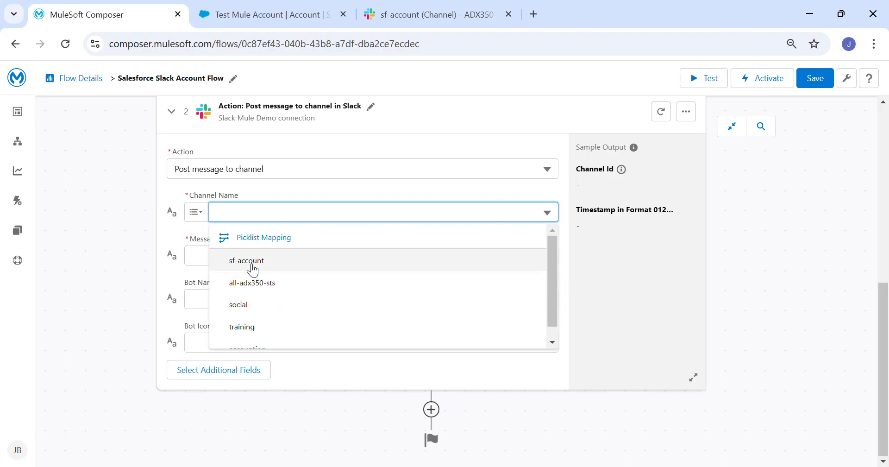
left_click(248, 261)
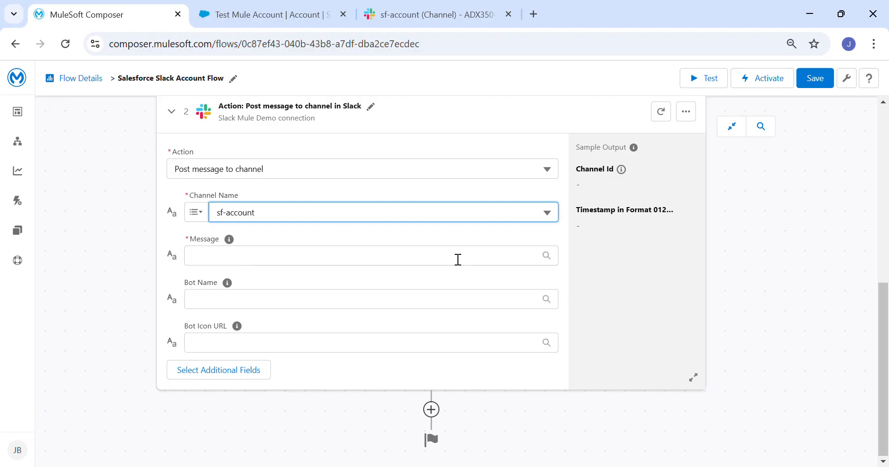
left_click(547, 256)
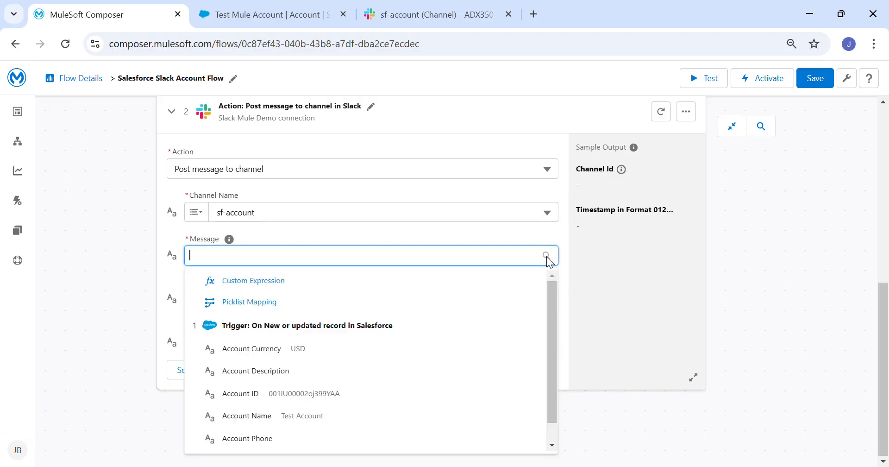
Begin a custom-expression message 'Account <Account Name> created or updated'
left_click(271, 287)
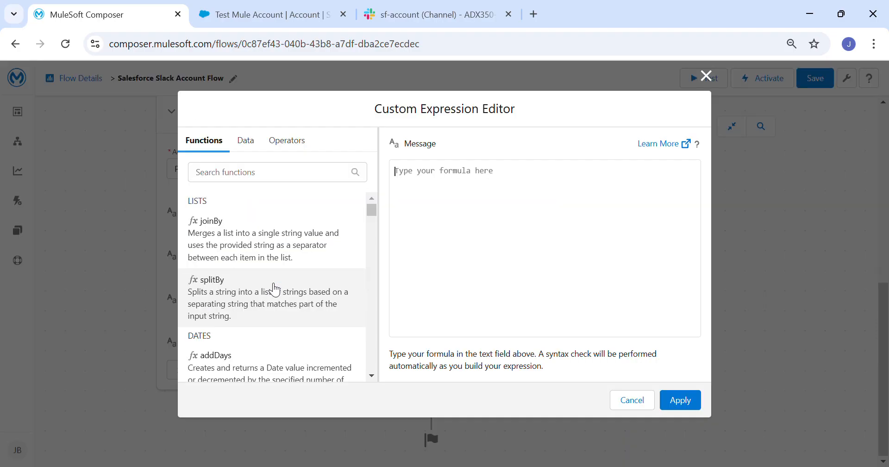
left_click(252, 147)
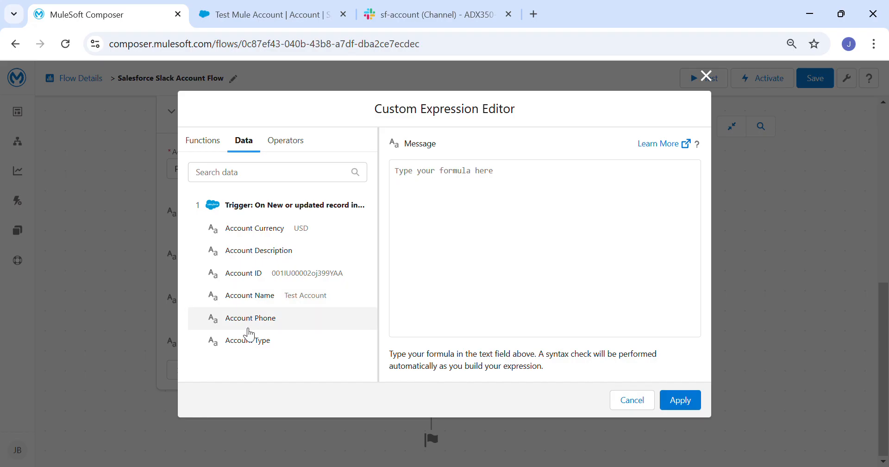
left_click(447, 187)
type("Acco")
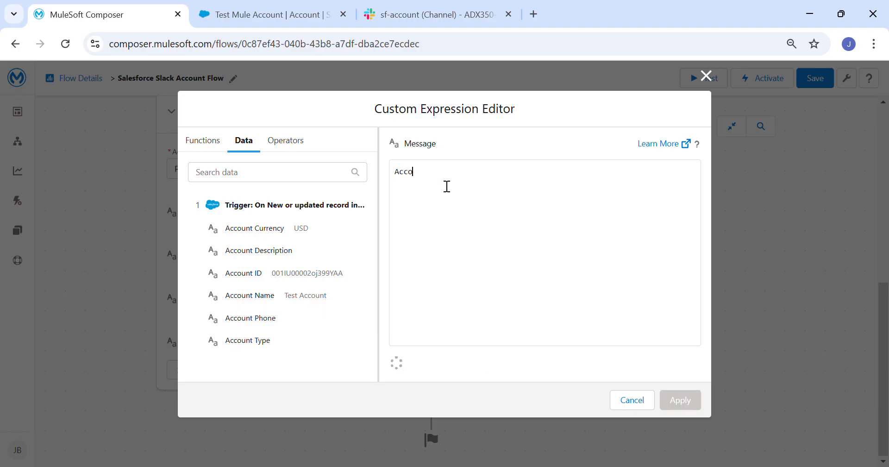
type("unt  created or updated")
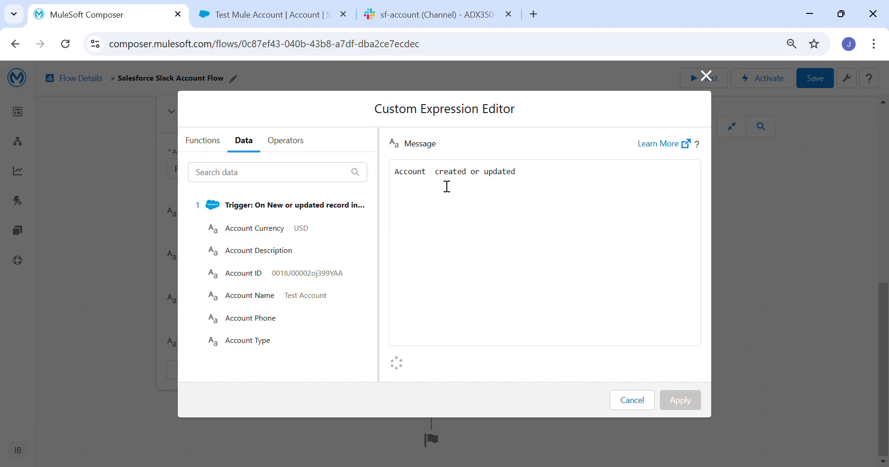
left_click(434, 179)
left_click(267, 300)
key("BackSpace")
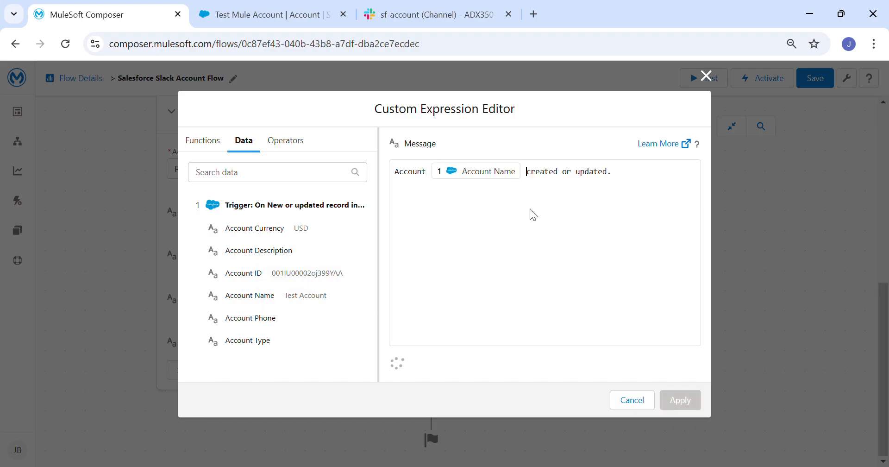
Append 'ID is <Account ID>. Account Phone is <Account Phone>.' to the message
left_click(638, 179)
type("Id is")
key("BackSpace")
key("BackSpace")
key("BackSpace")
key("BackSpace")
key("BackSpace")
type("D is")
left_click(243, 276)
type(". Account ")
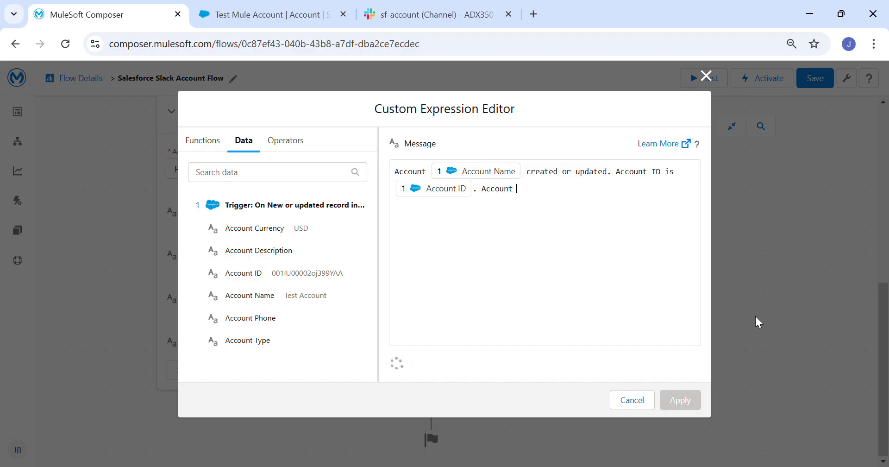
type("Phone is")
left_click(278, 320)
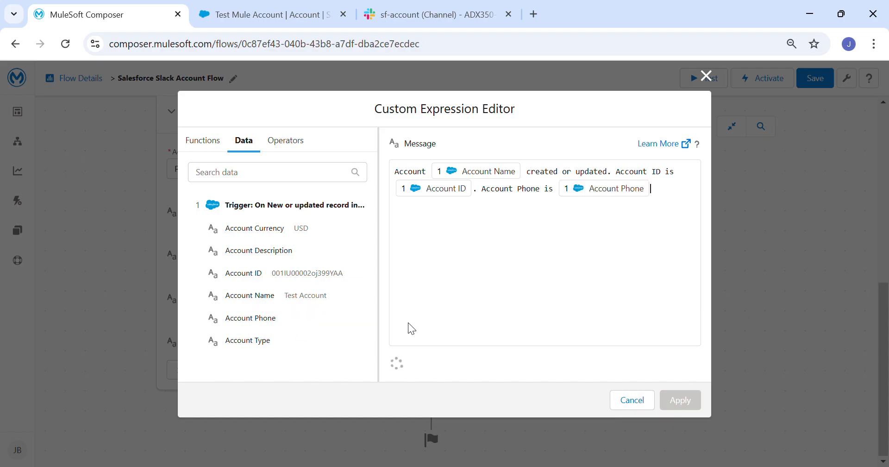
type(".")
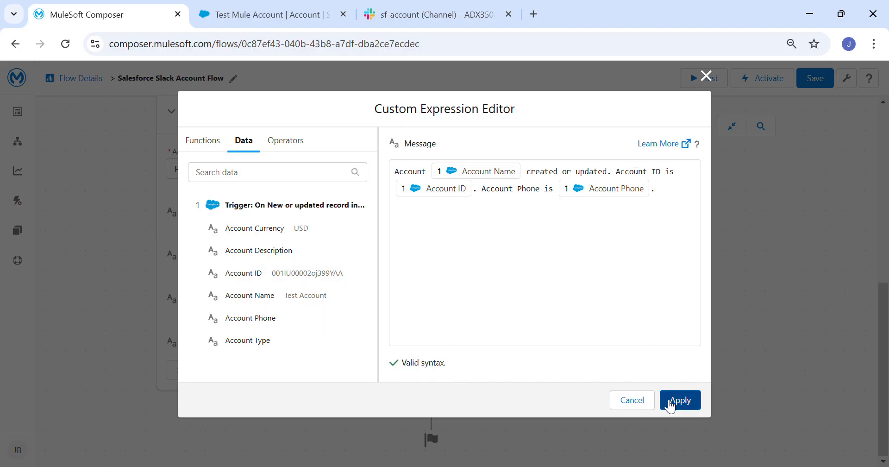
Apply the expression as the Slack message and save the flow
left_click(691, 401)
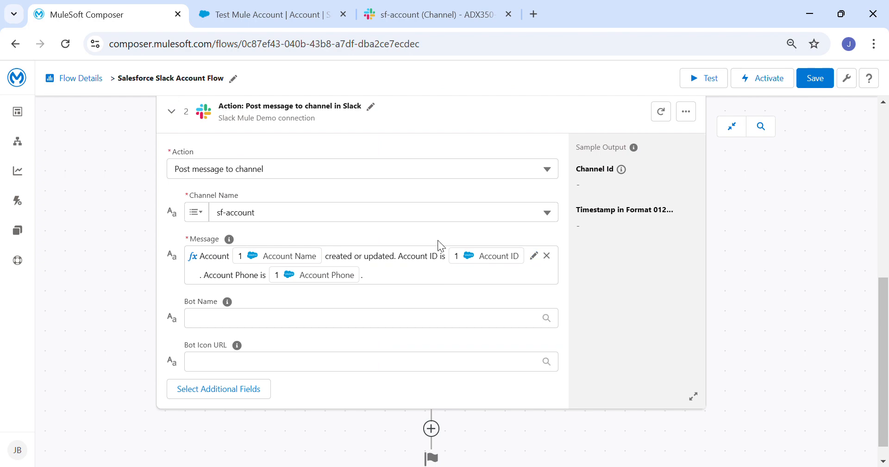
scroll(439, 246, "up", 5)
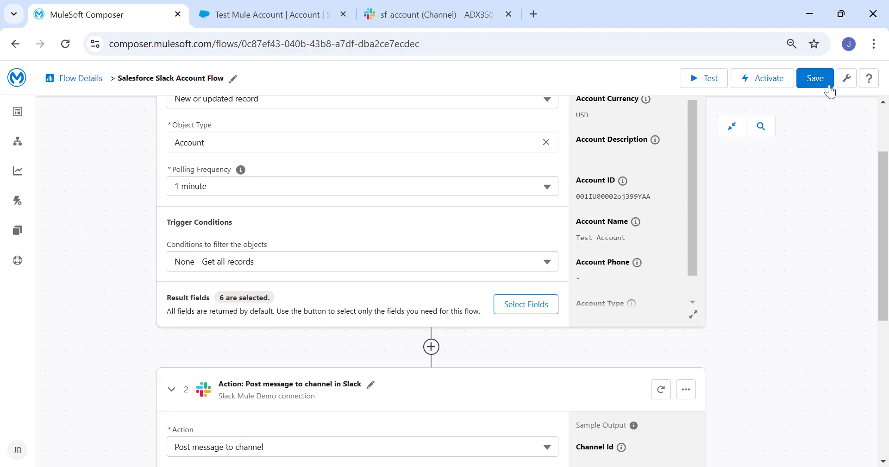
left_click(818, 79)
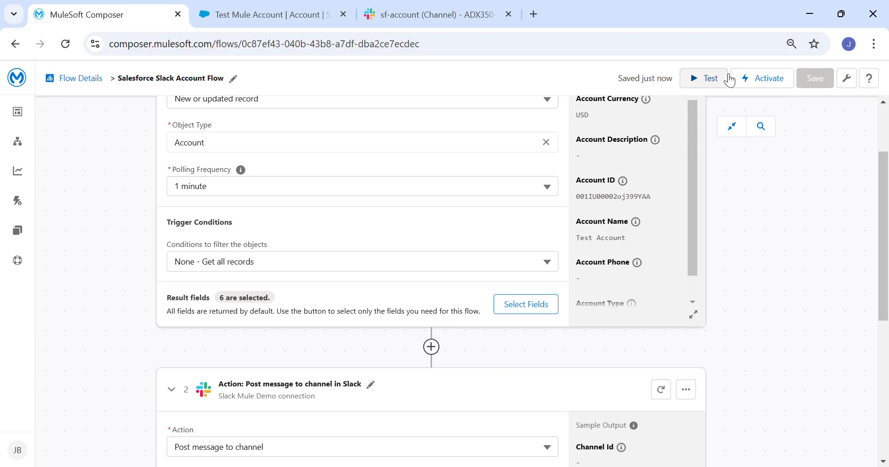
Start a Composer test run of the flow, then bring up the Test Mule Account record
left_click(709, 80)
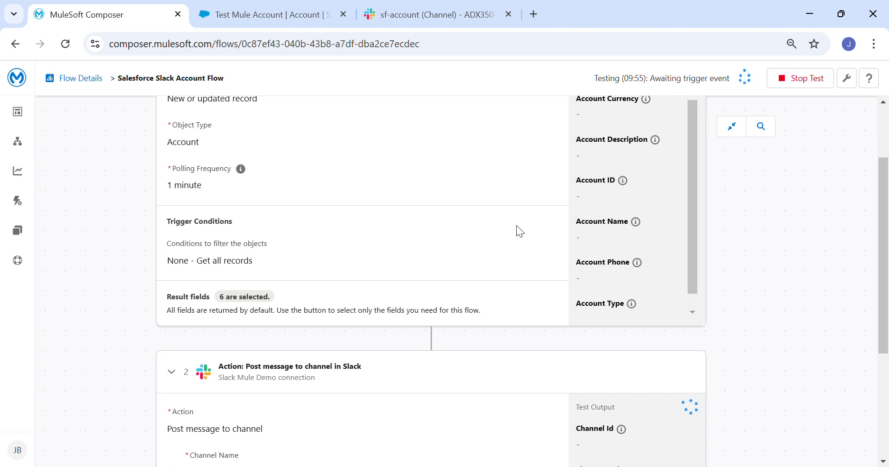
left_click(288, 18)
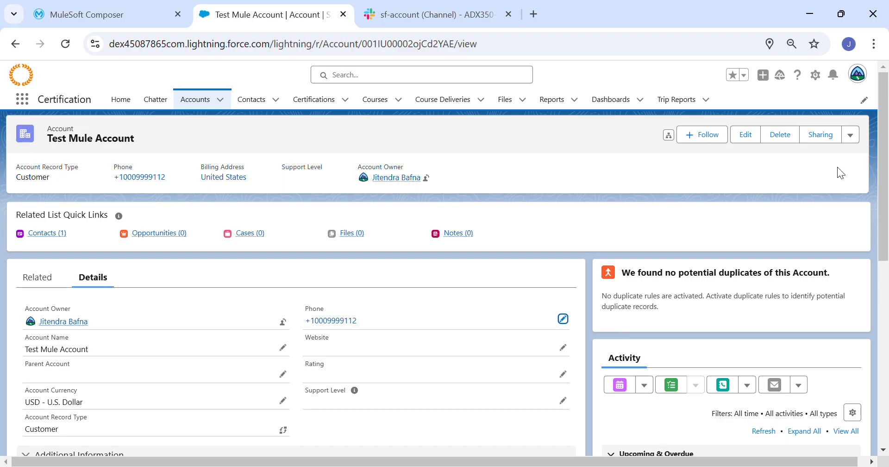
Glance at Slack's sf-account channel, then begin a new Customer account from the Accounts list
left_click(450, 18)
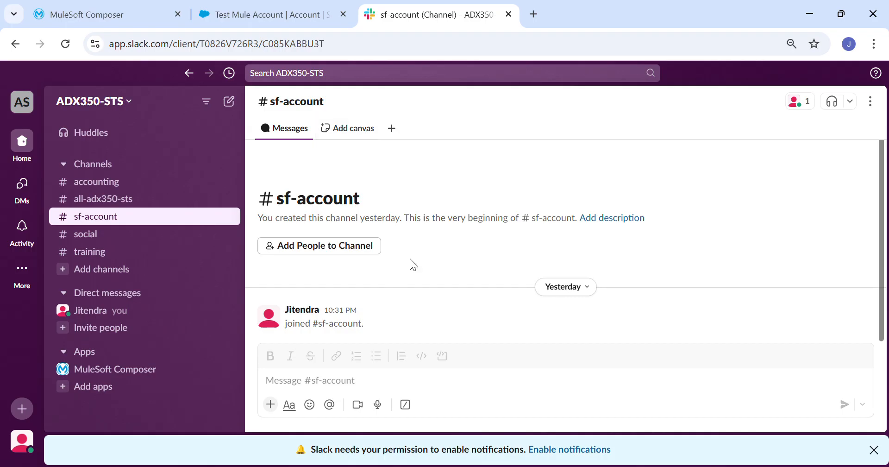
left_click(276, 6)
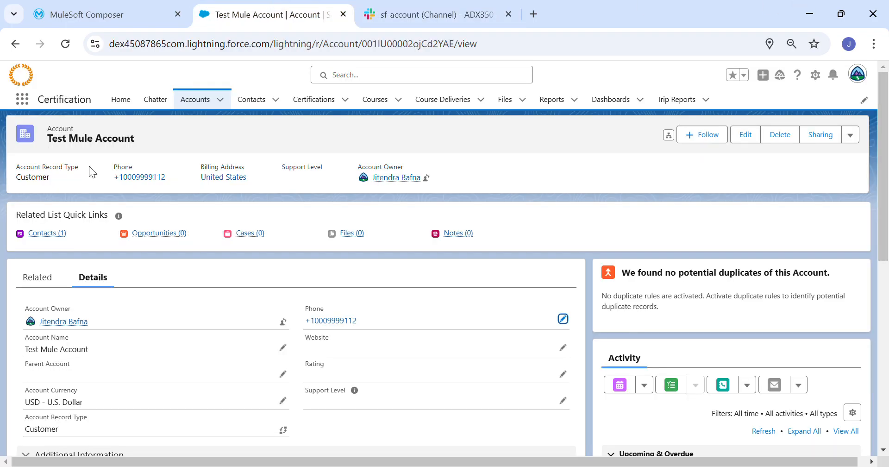
left_click(196, 99)
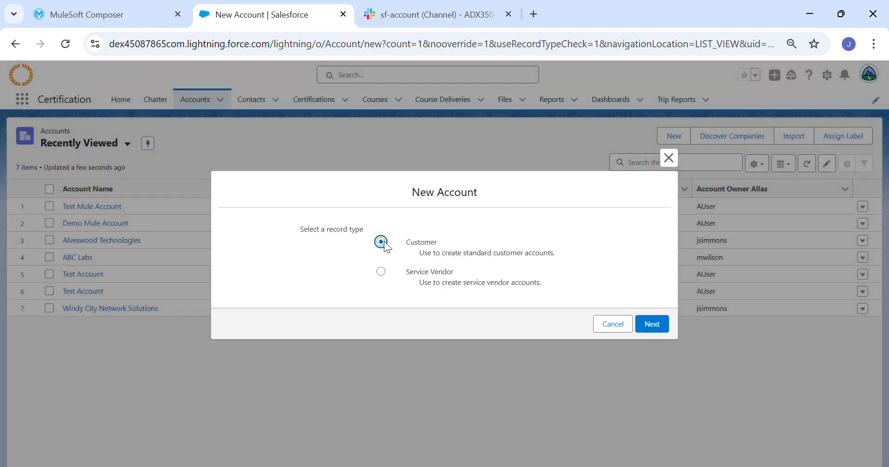
left_click(647, 326)
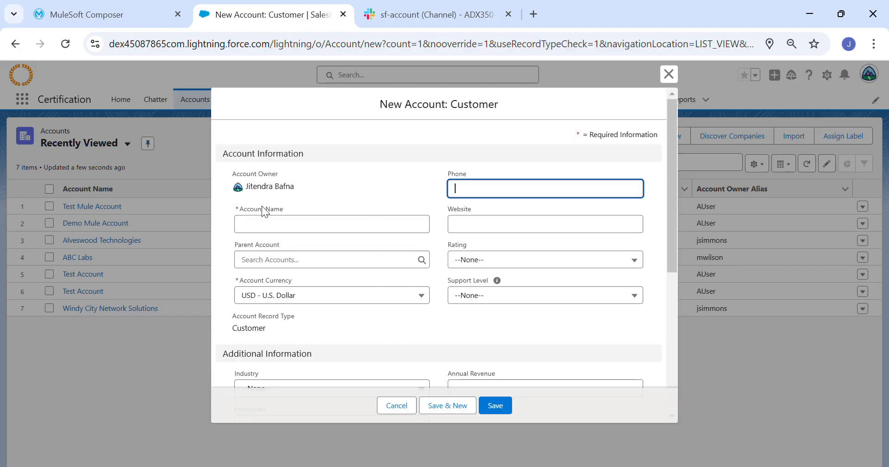
Name the account 'Test Demo Account - Mule', enter its phone number, and save it
type("Test Demo")
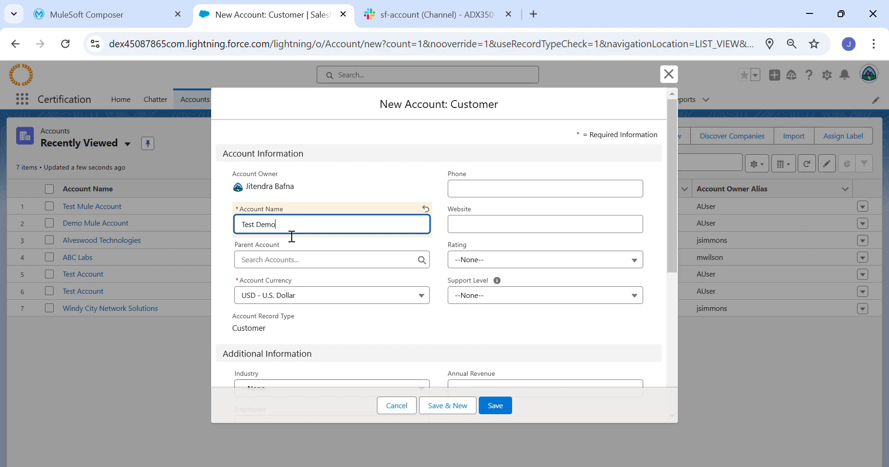
type(" Account - Mule")
left_click(512, 194)
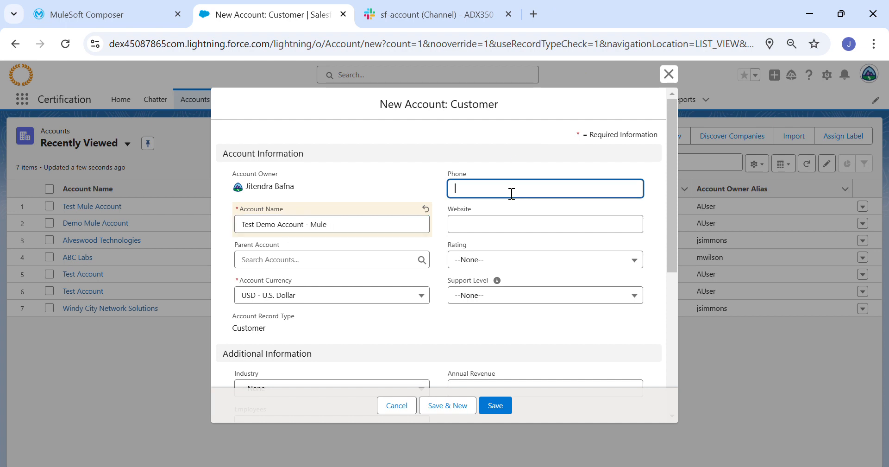
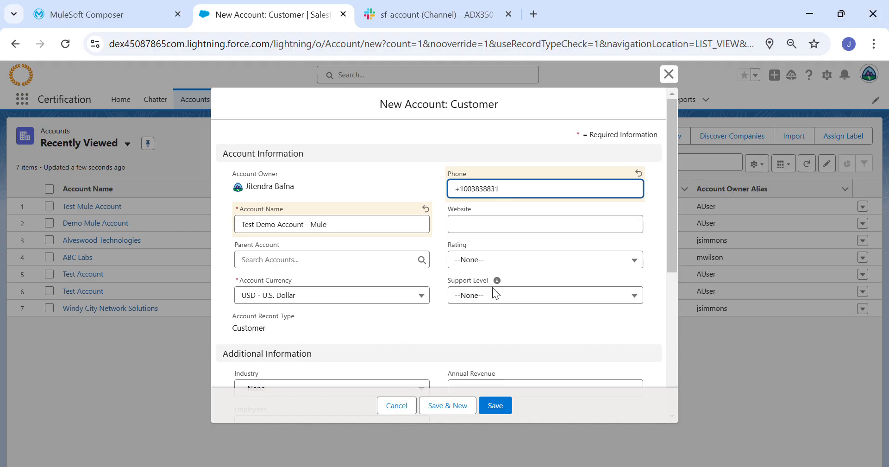
scroll(536, 291, "down", 5)
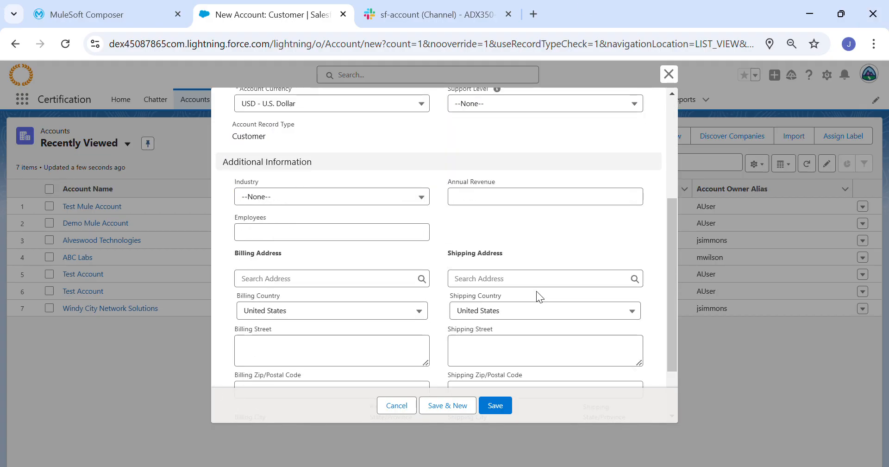
scroll(529, 301, "down", 1)
scroll(530, 301, "up", 6)
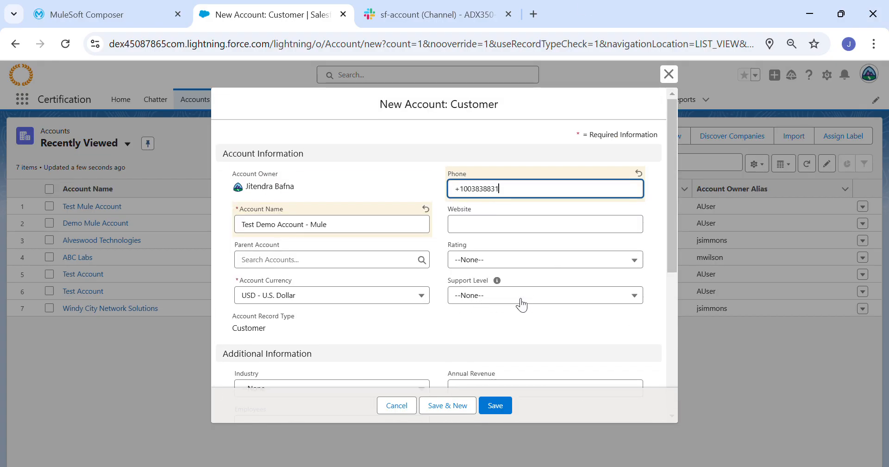
left_click(499, 406)
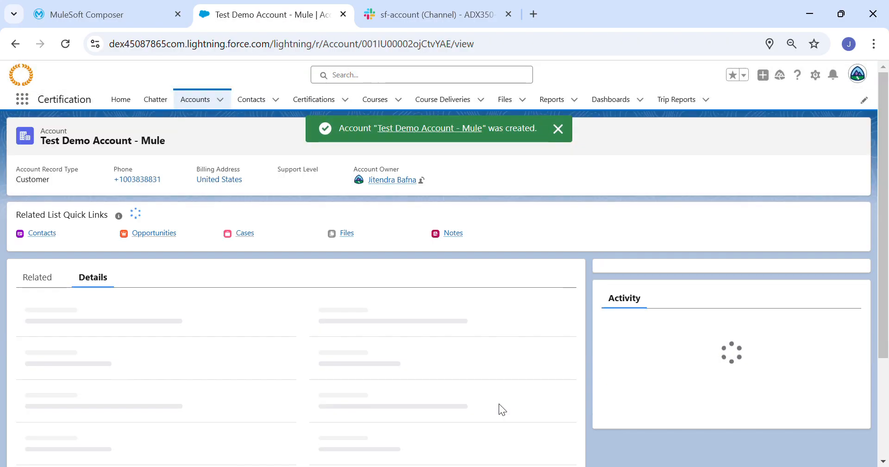
Watch the Composer test finish with Test Demo Account - Mule as trigger output, then switch to Slack
left_click(129, 10)
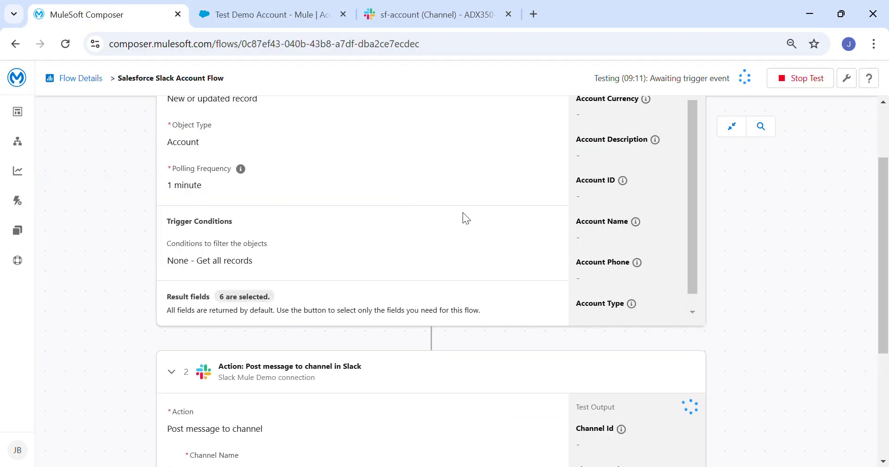
scroll(462, 212, "up", 2)
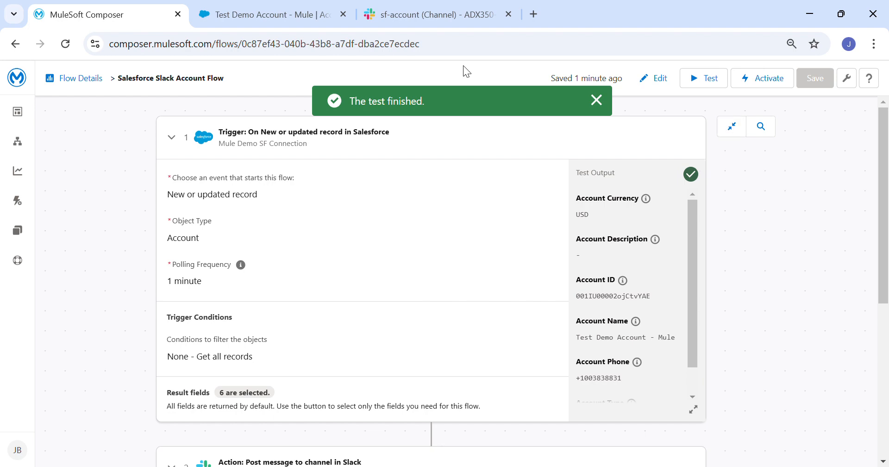
left_click(373, 15)
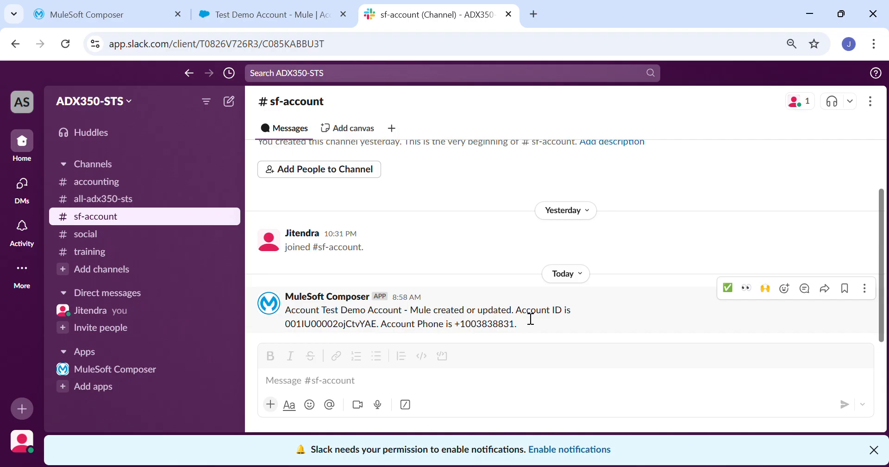
Highlight the phone number in Composer's Slack post, then return to the Salesforce account
left_click_drag(446, 324, 544, 344)
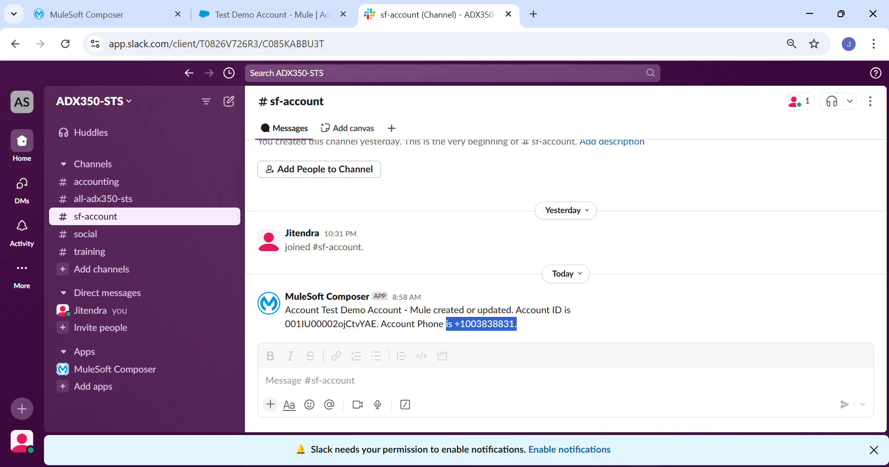
left_click(266, 9)
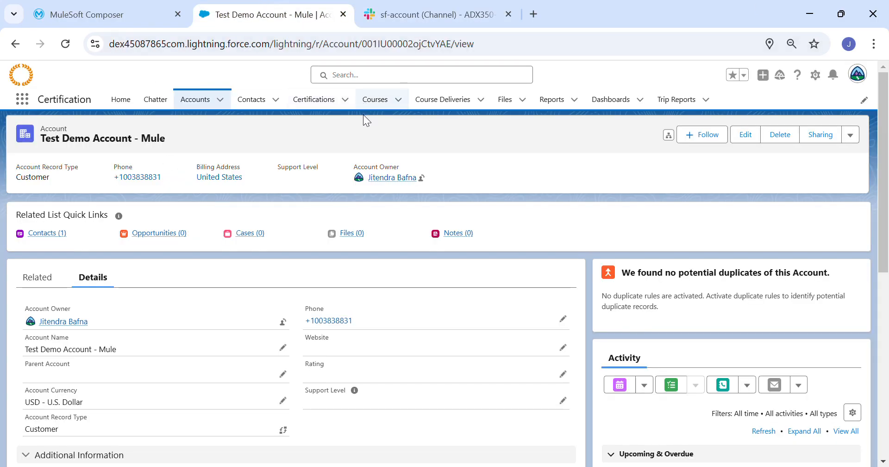
Edit Demo Mule Account and replace its phone number with the new digits
left_click(209, 104)
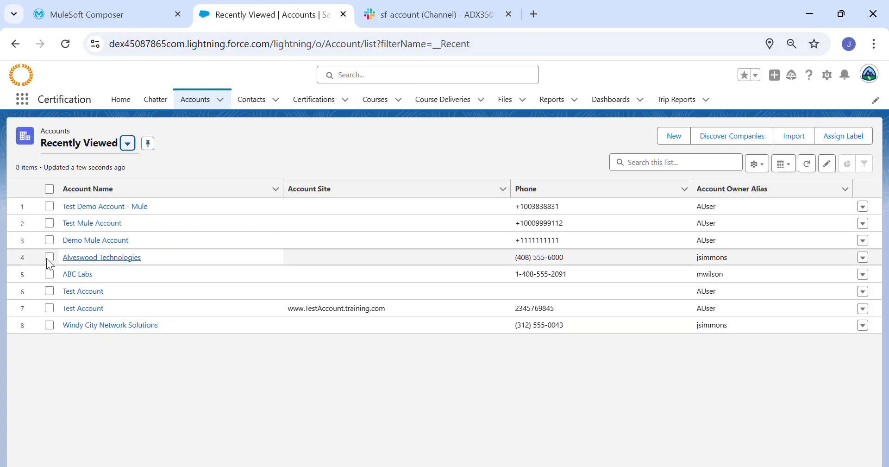
left_click(90, 243)
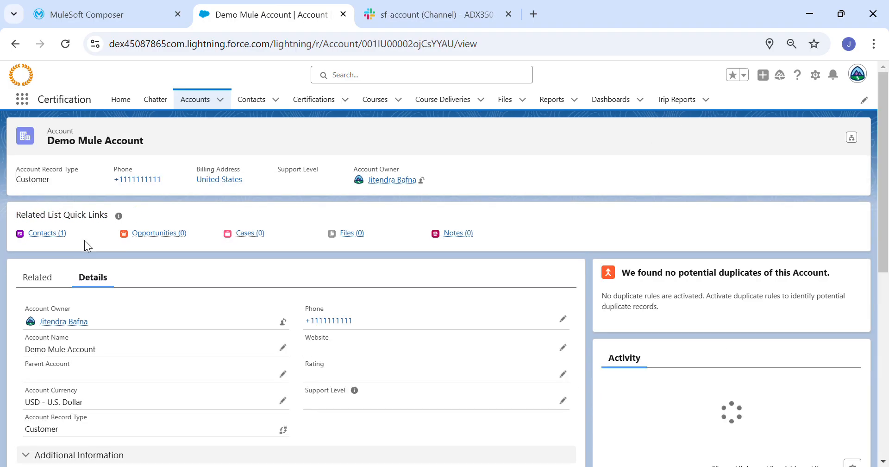
left_click(746, 134)
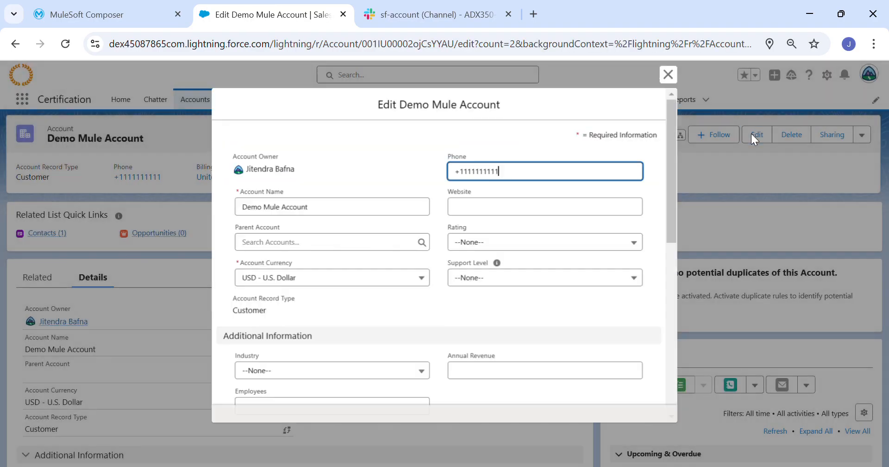
key("BackSpace")
key("BackSpace")
key("BackSpace")
key("BackSpace")
key("BackSpace")
key("BackSpace")
key("BackSpace")
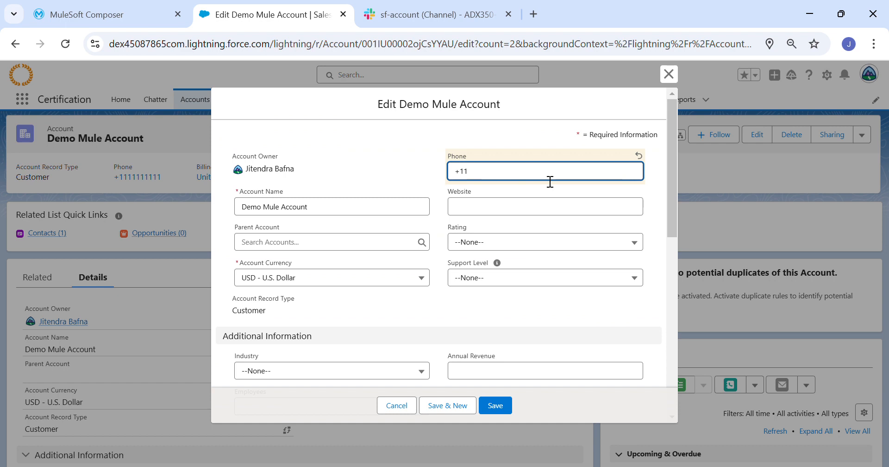
type("99477939")
key("BackSpace")
key("BackSpace")
key("BackSpace")
key("BackSpace")
key("BackSpace")
key("BackSpace")
key("BackSpace")
type("=003992")
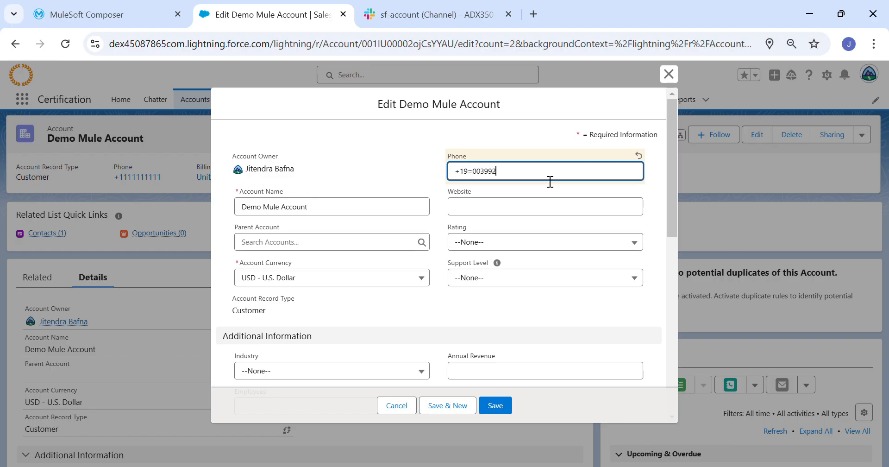
key("Left")
key("Left")
key("Left")
key("Left")
key("Left")
key("BackSpace")
Start a fresh Composer test run and save the account's updated phone
left_click(495, 405)
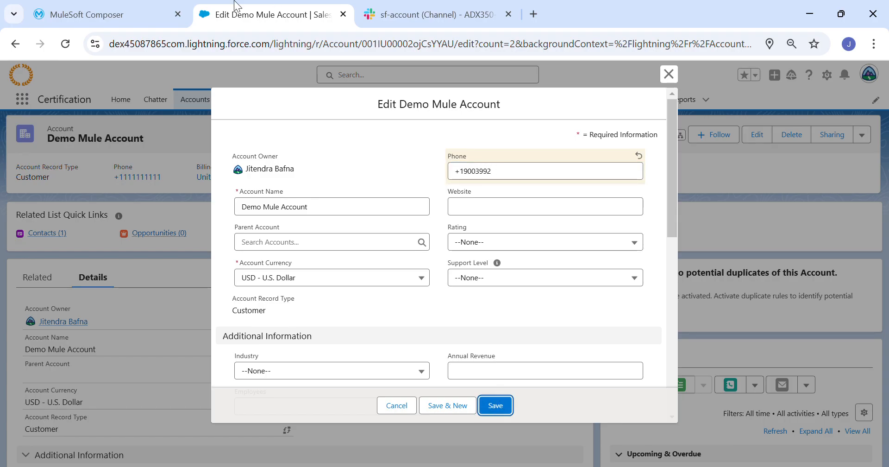
left_click(137, 10)
left_click(713, 80)
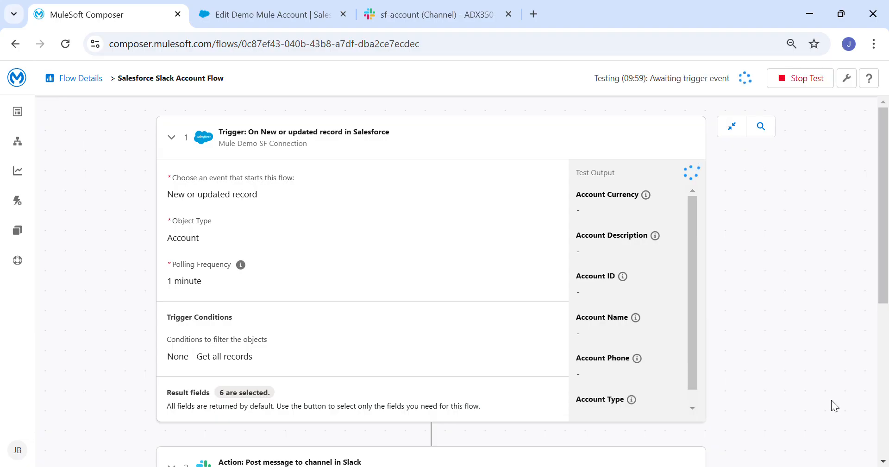
left_click(226, 6)
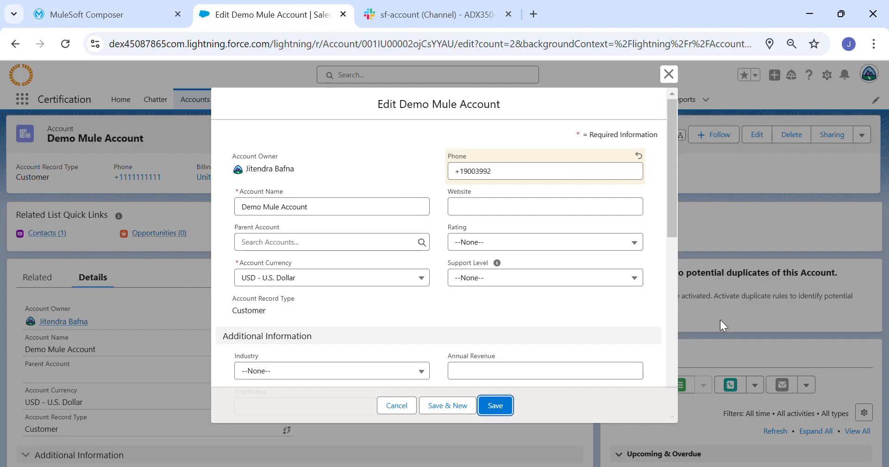
left_click(502, 401)
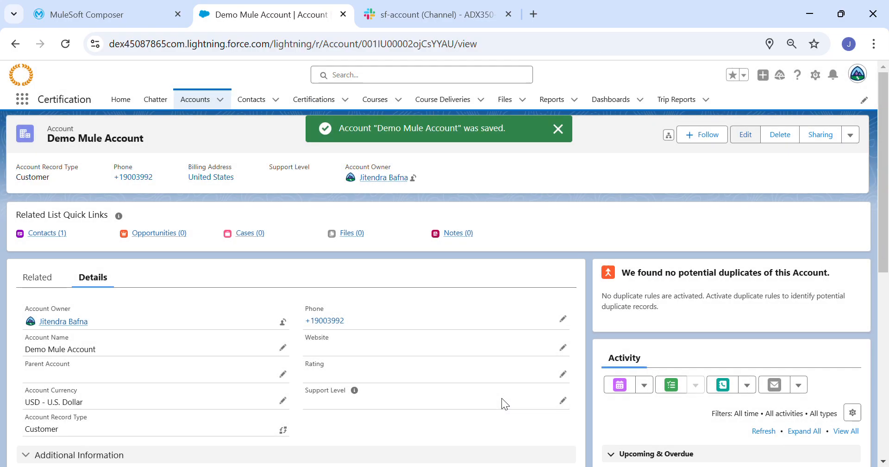
Wait for the second Composer test to finish with Demo Mule Account output, then check Slack
left_click(160, 7)
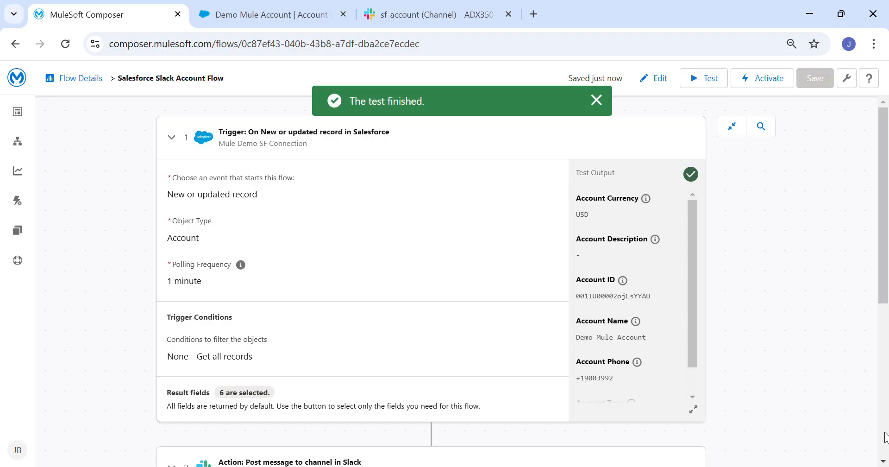
left_click(495, 12)
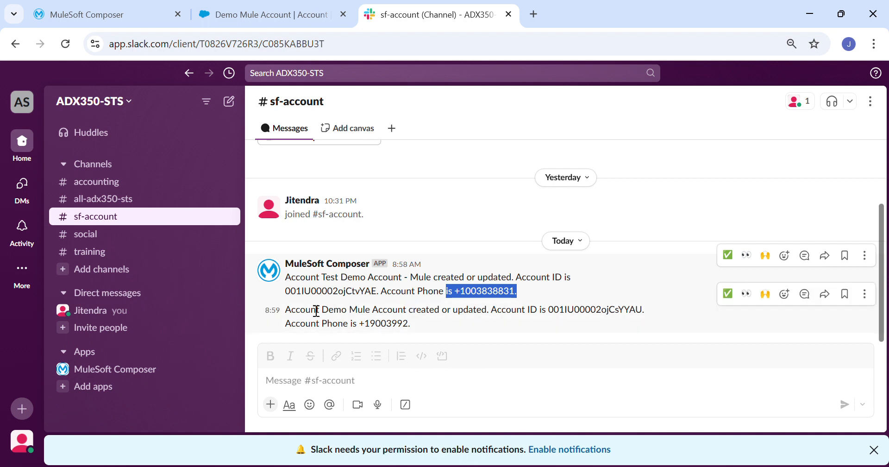
Compare the Demo Mule Account record with the Slack post, then return to the Composer flow
left_click(319, 9)
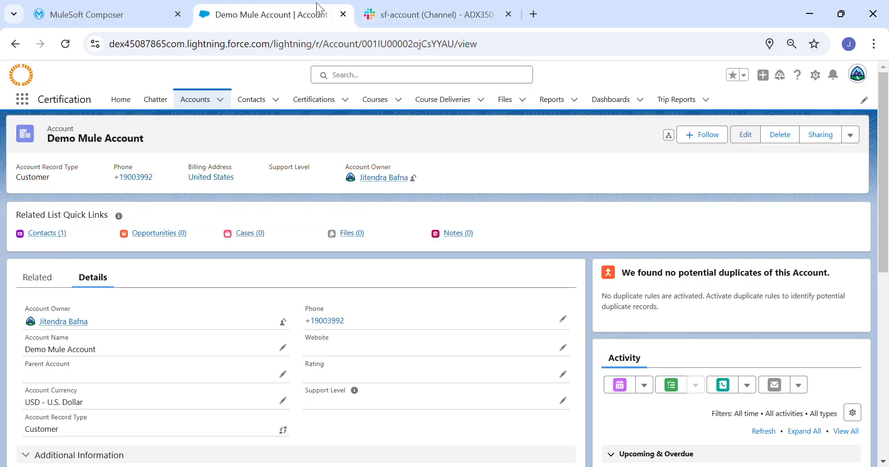
left_click(69, 9)
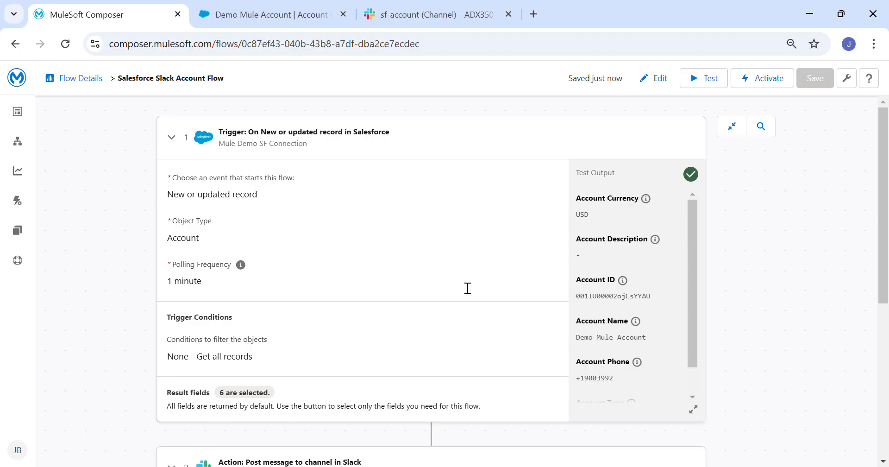
left_click(760, 465)
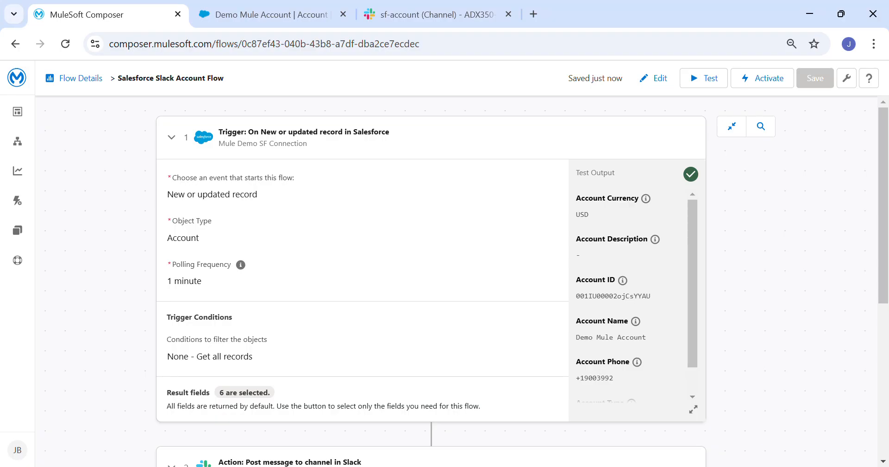